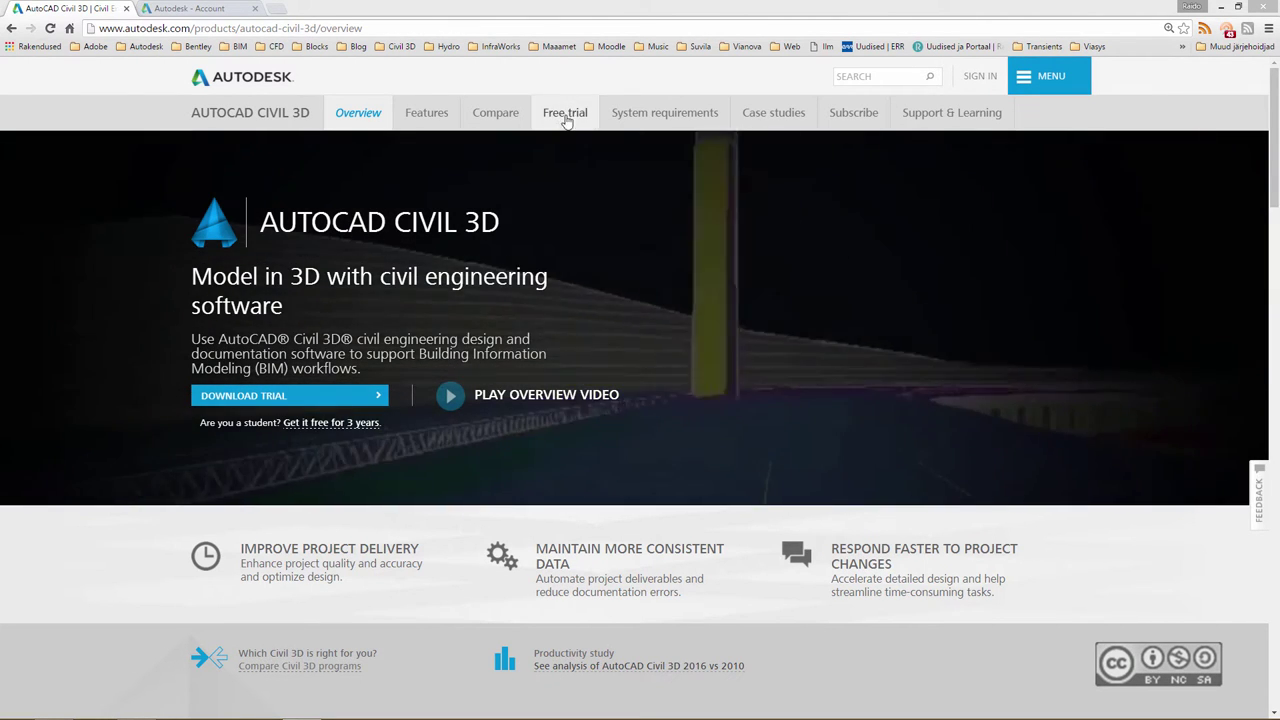
# Open the AutoCAD Civil 3D free trial page and examine its direct download and Download Manager options.
pyautogui.click(562, 113)
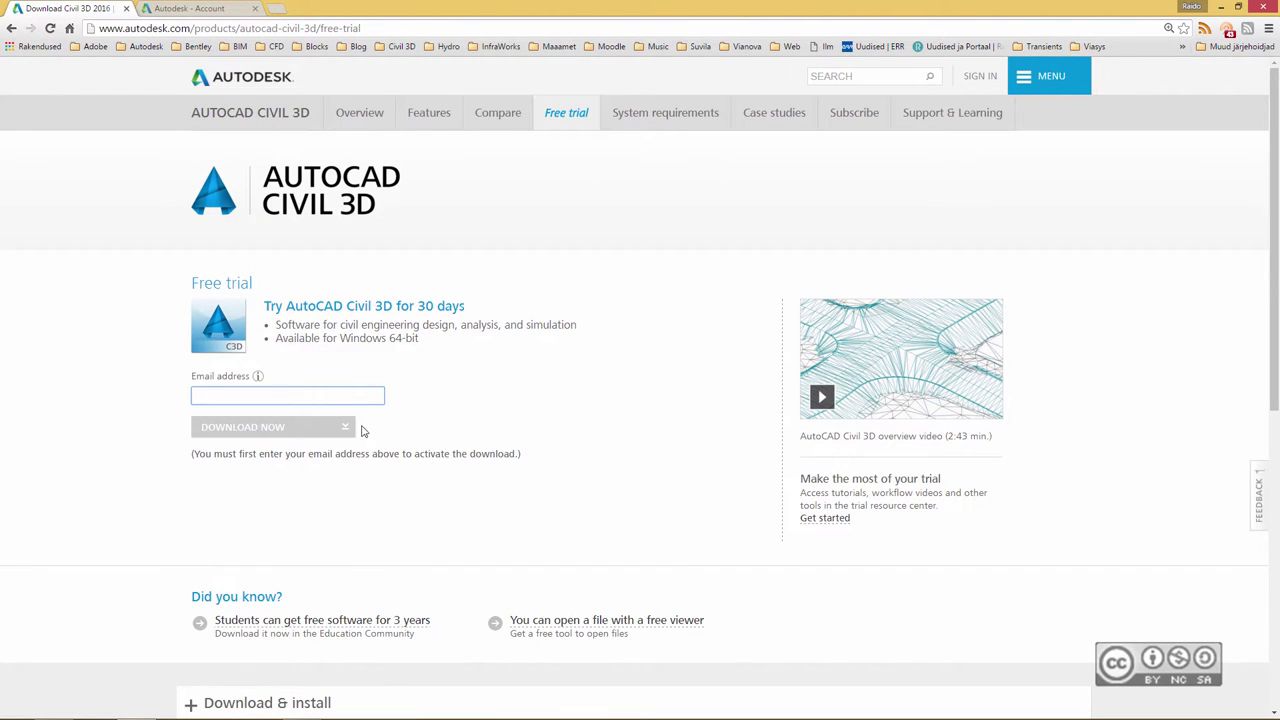
pyautogui.scroll(-2, 160, 435)
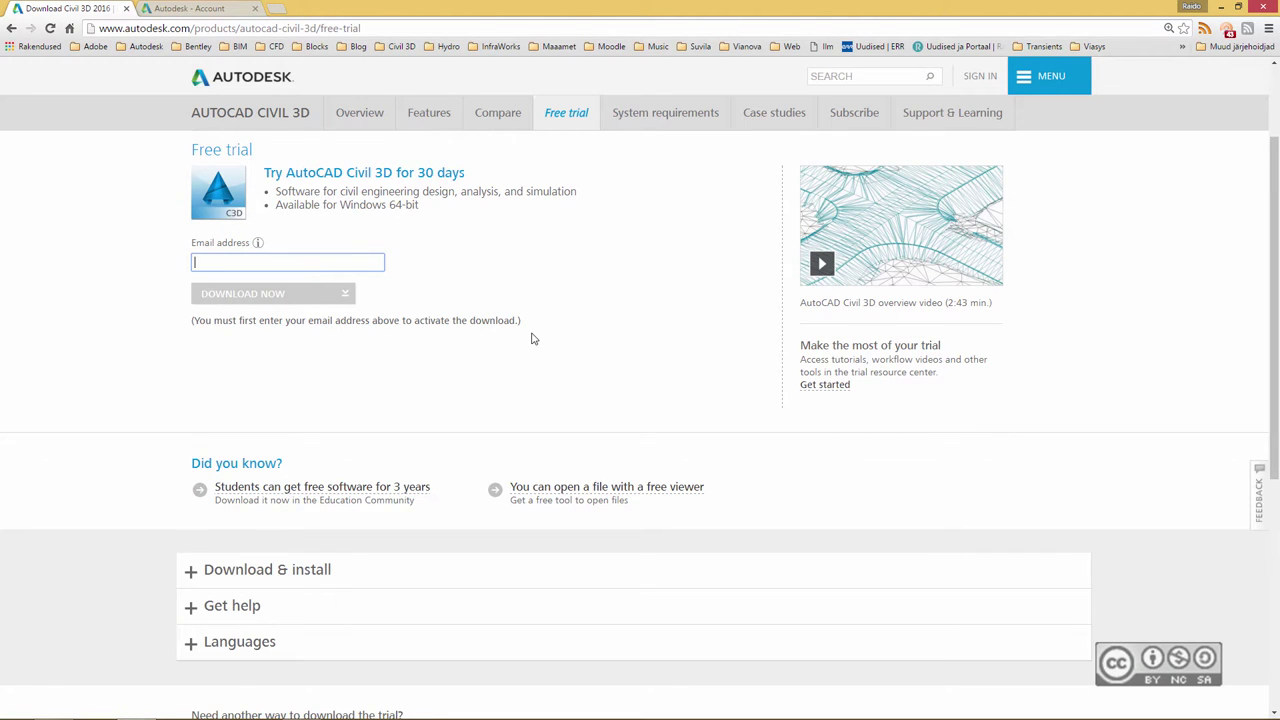
pyautogui.scroll(-2, 386, 360)
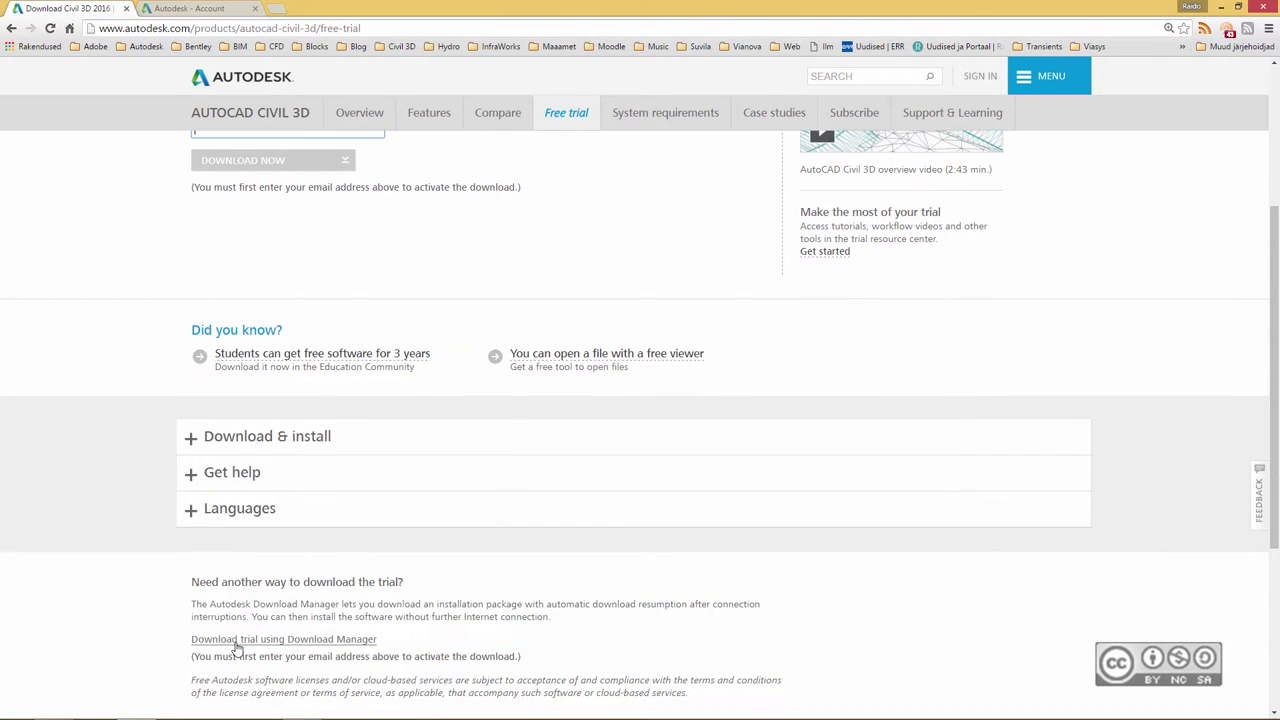
pyautogui.scroll(2, 390, 630)
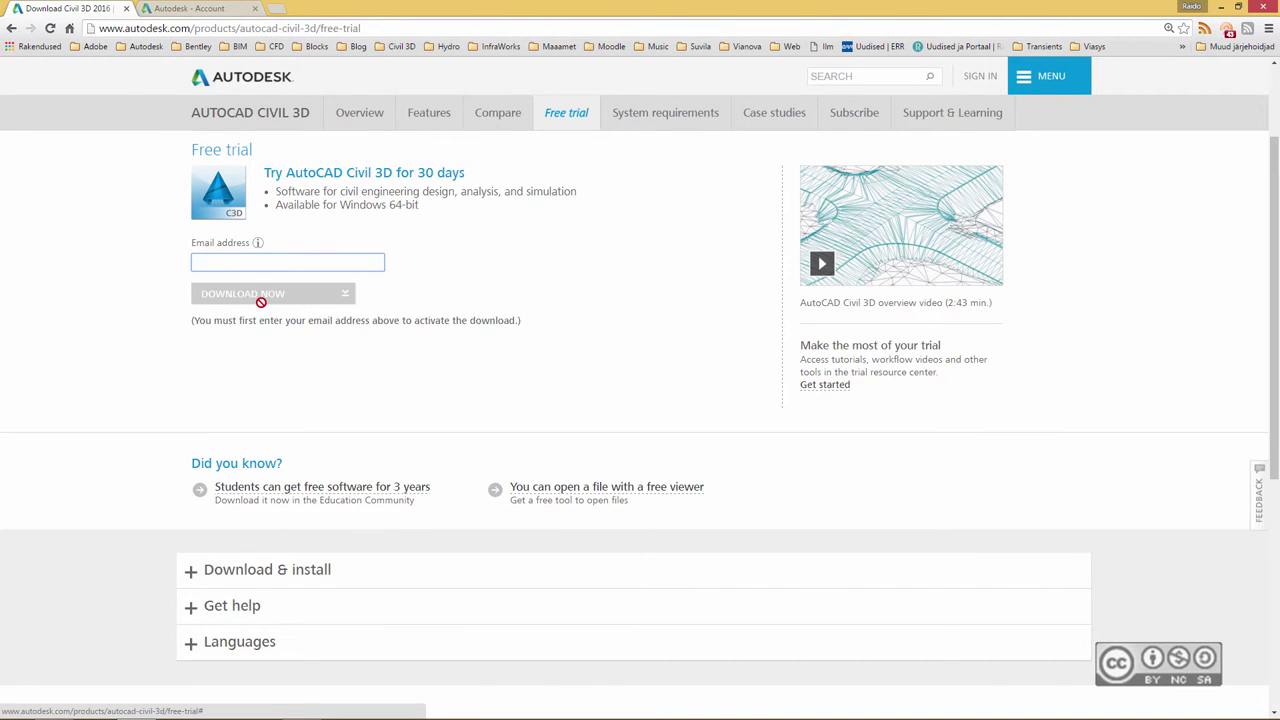
pyautogui.scroll(-6, 346, 394)
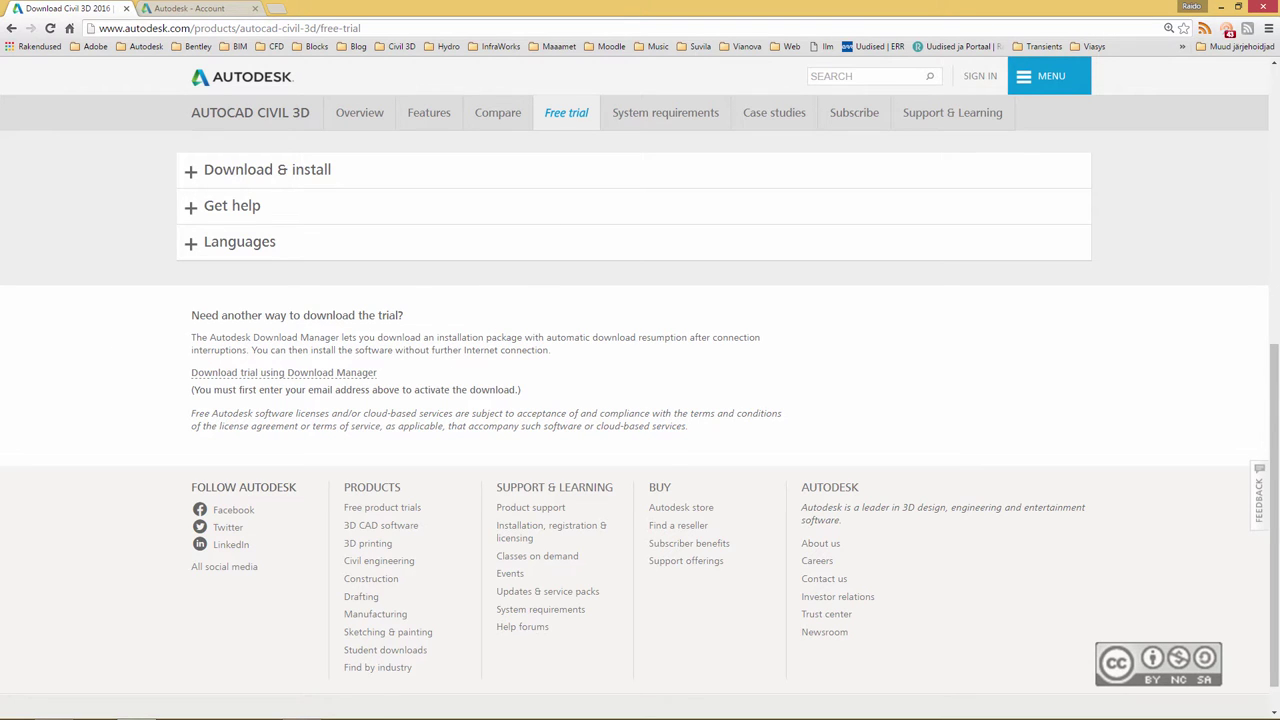
# Switch to File Explorer and launch Setup.exe from the AutoCAD_Civil3D_2017_English_Win_64bit_dlm folder.
pyautogui.click(55, 709)
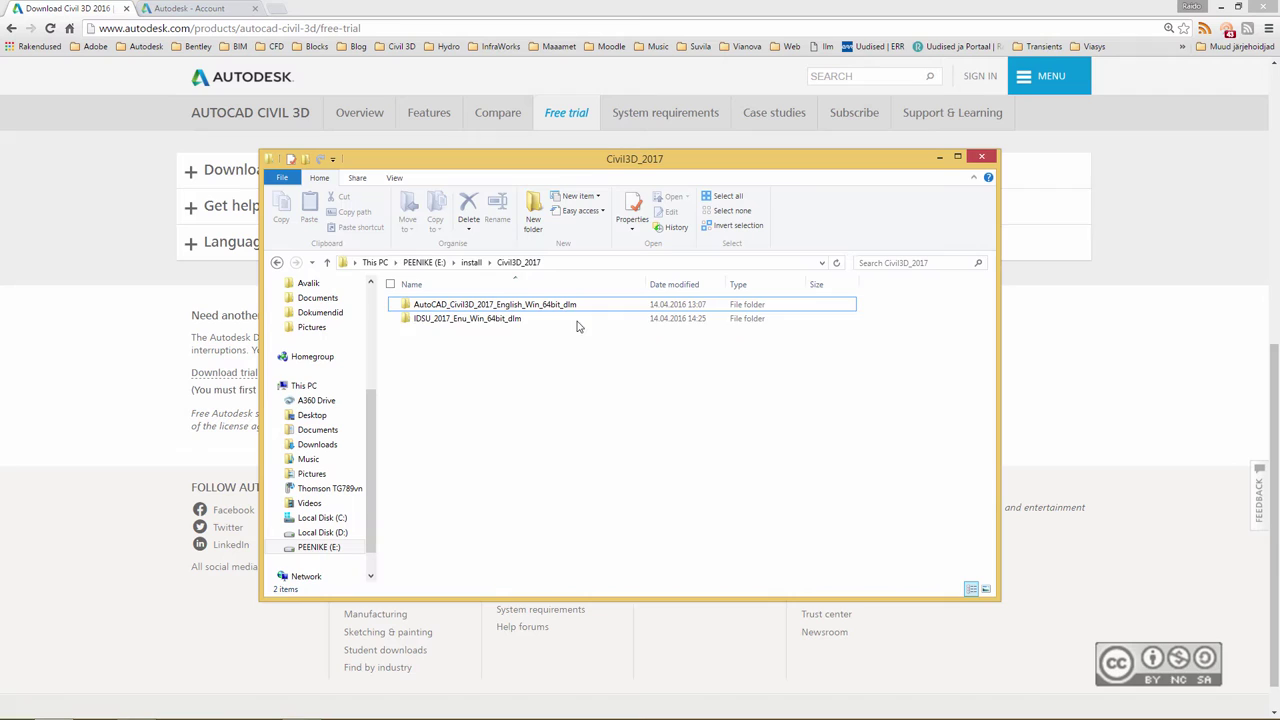
pyautogui.click(463, 307)
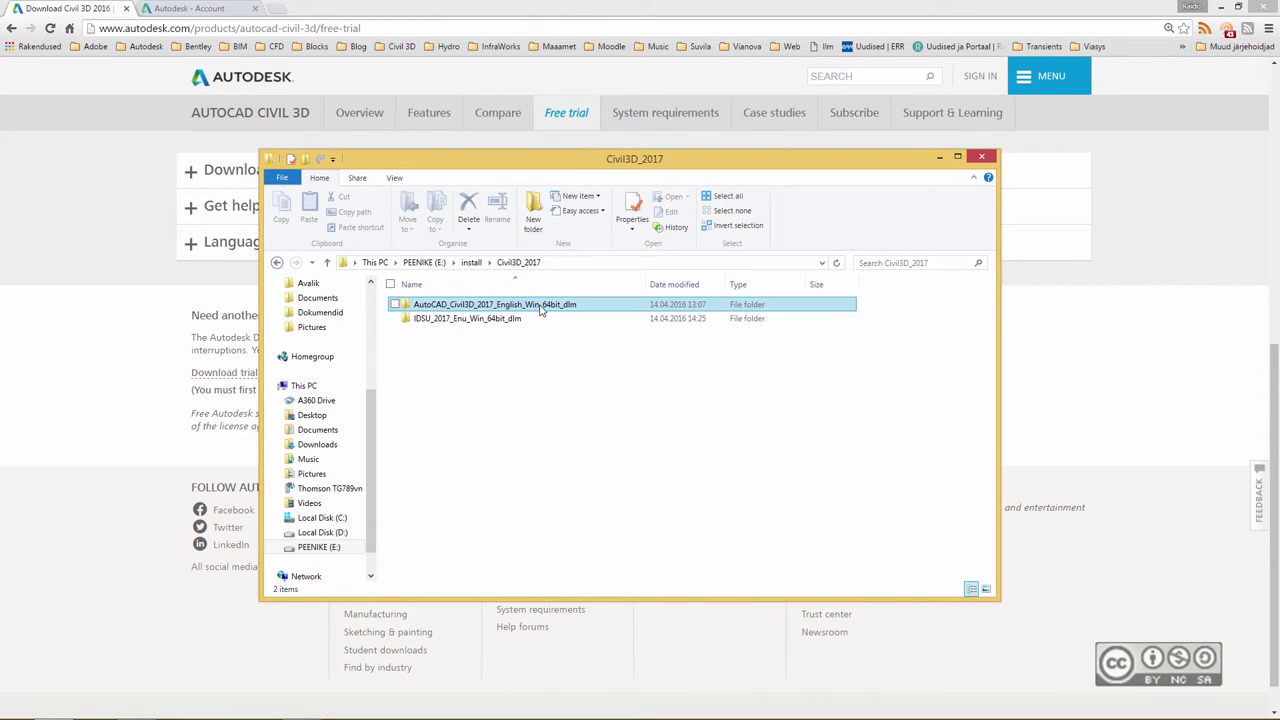
pyautogui.doubleClick(495, 306)
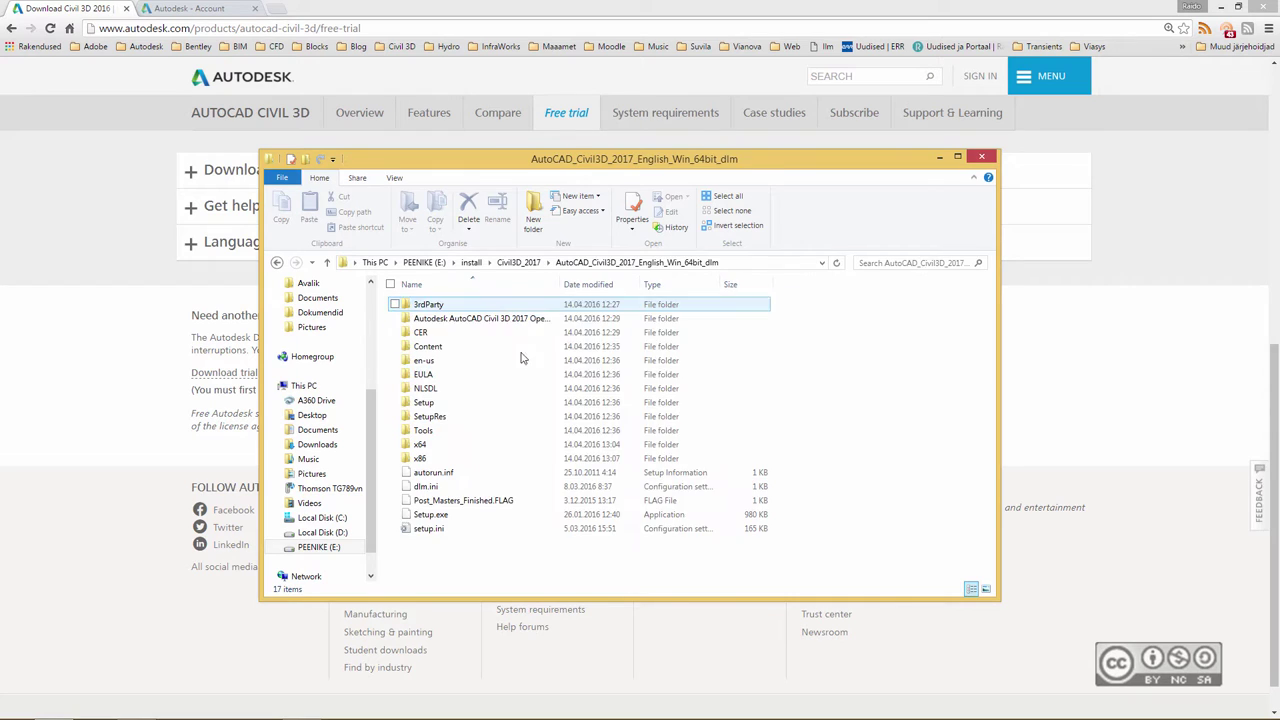
pyautogui.doubleClick(431, 515)
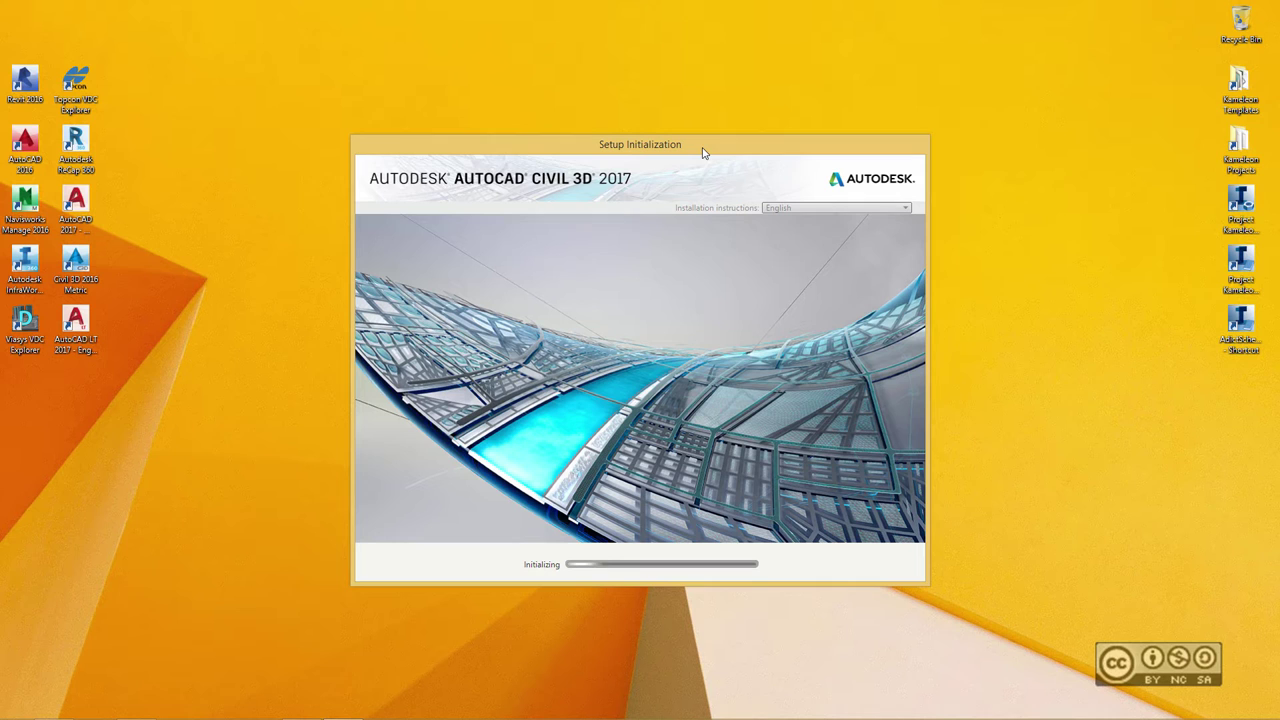
# Switch to the Autodesk Account page in the browser and examine the download options for AutoCAD Civil 3D.
pyautogui.click(139, 703)
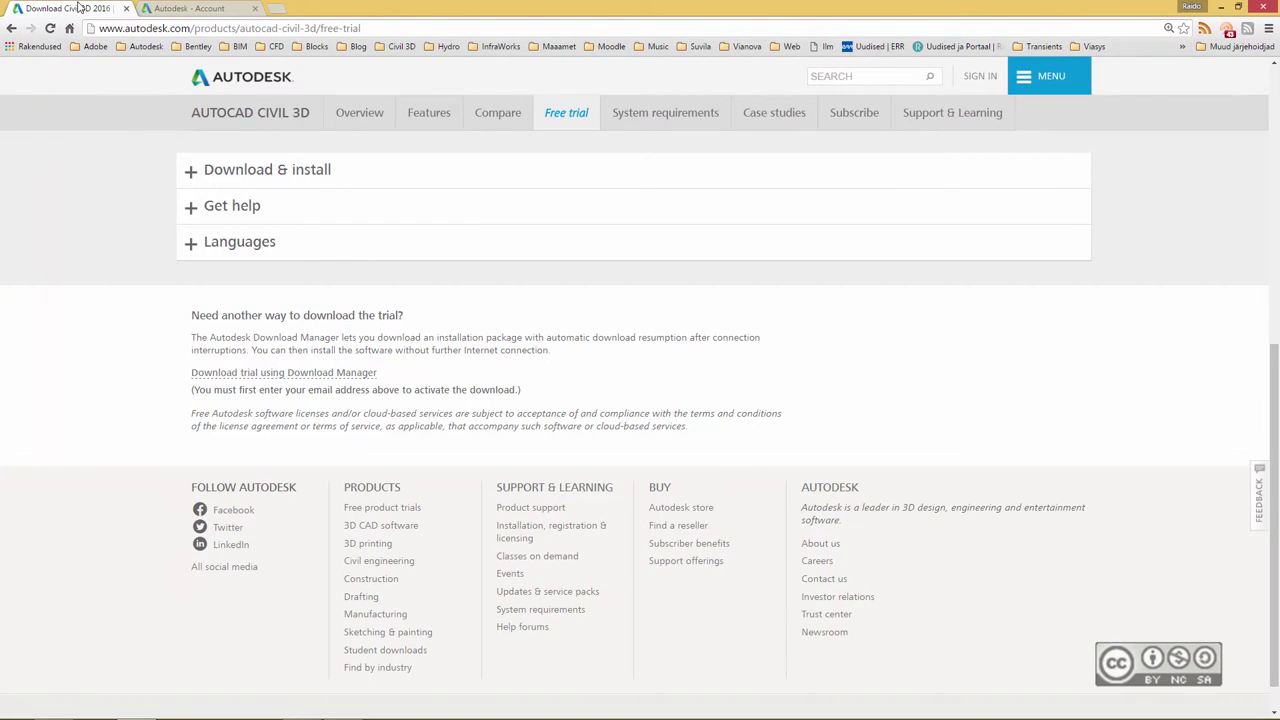
pyautogui.click(190, 8)
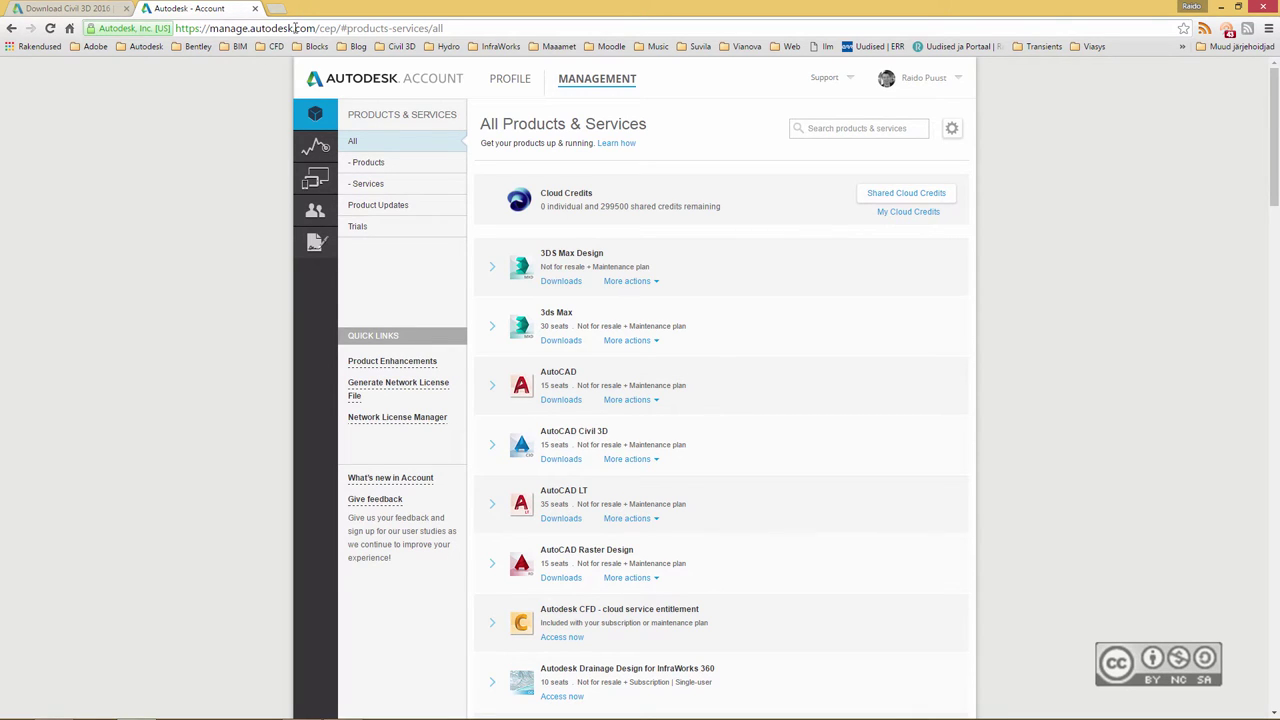
pyautogui.click(561, 459)
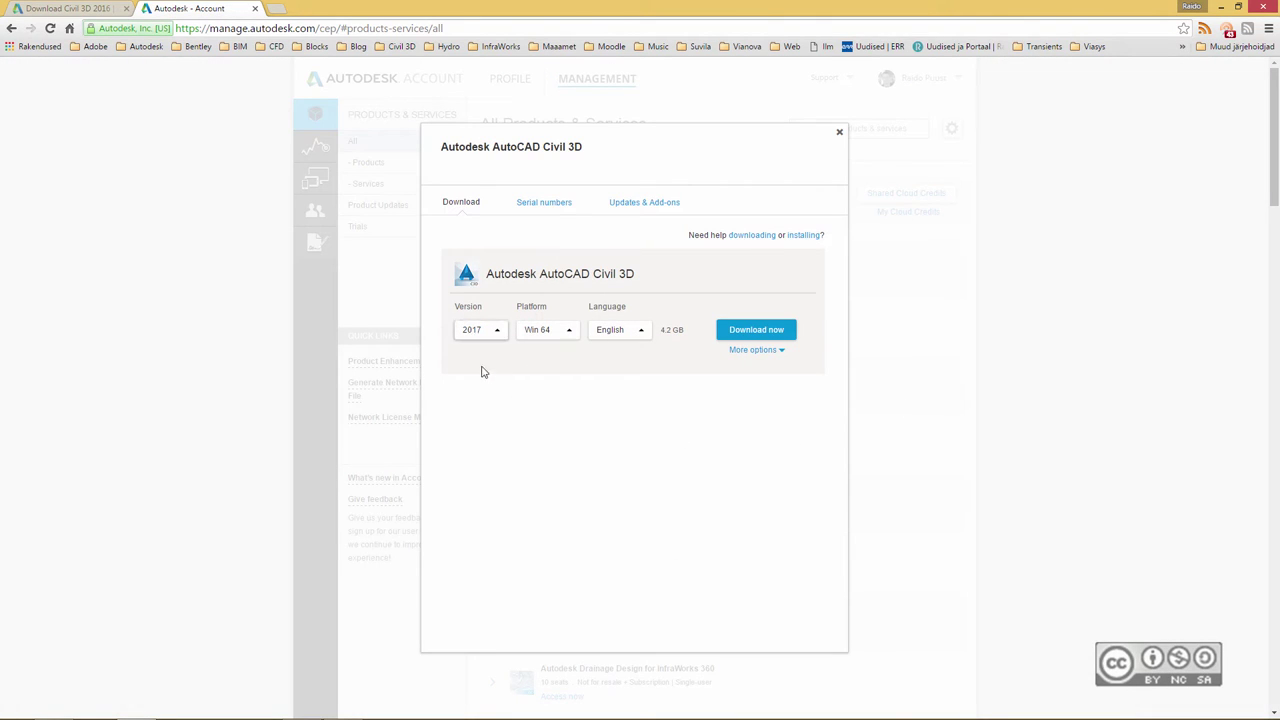
pyautogui.click(780, 354)
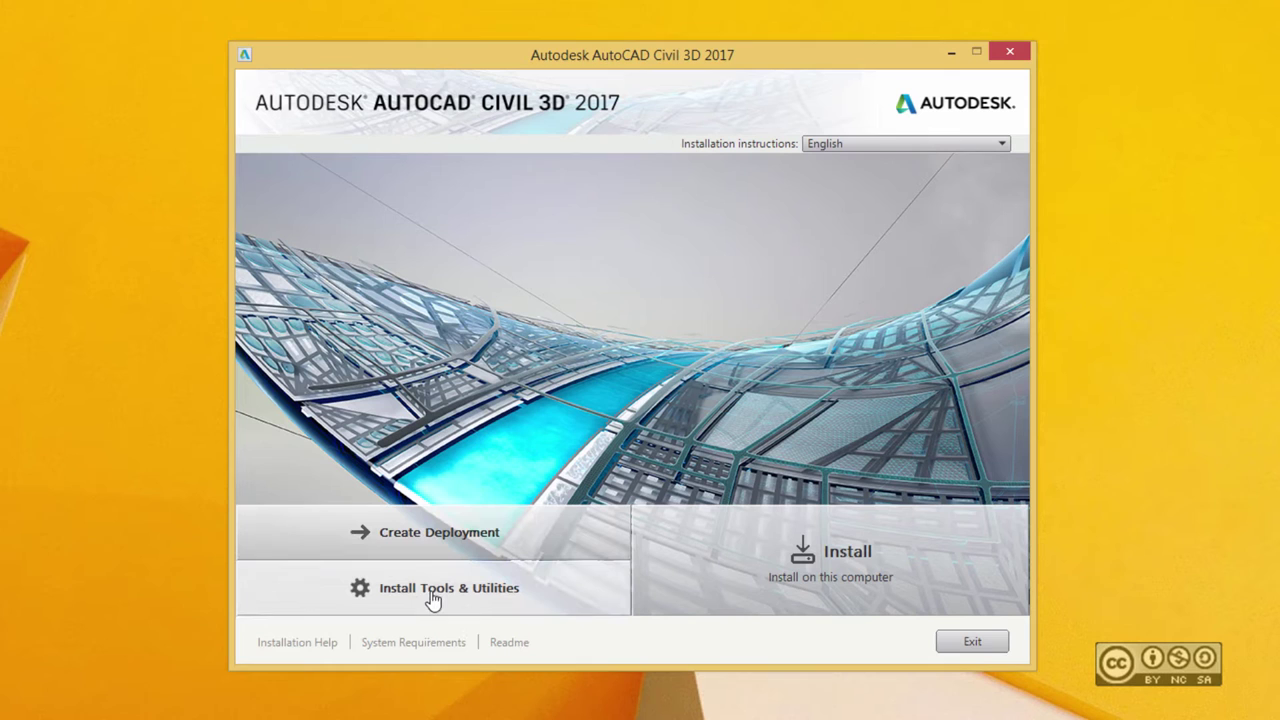
# Deselect all four components under Install Tools & Utilities and go back to the installer's start page.
pyautogui.click(466, 597)
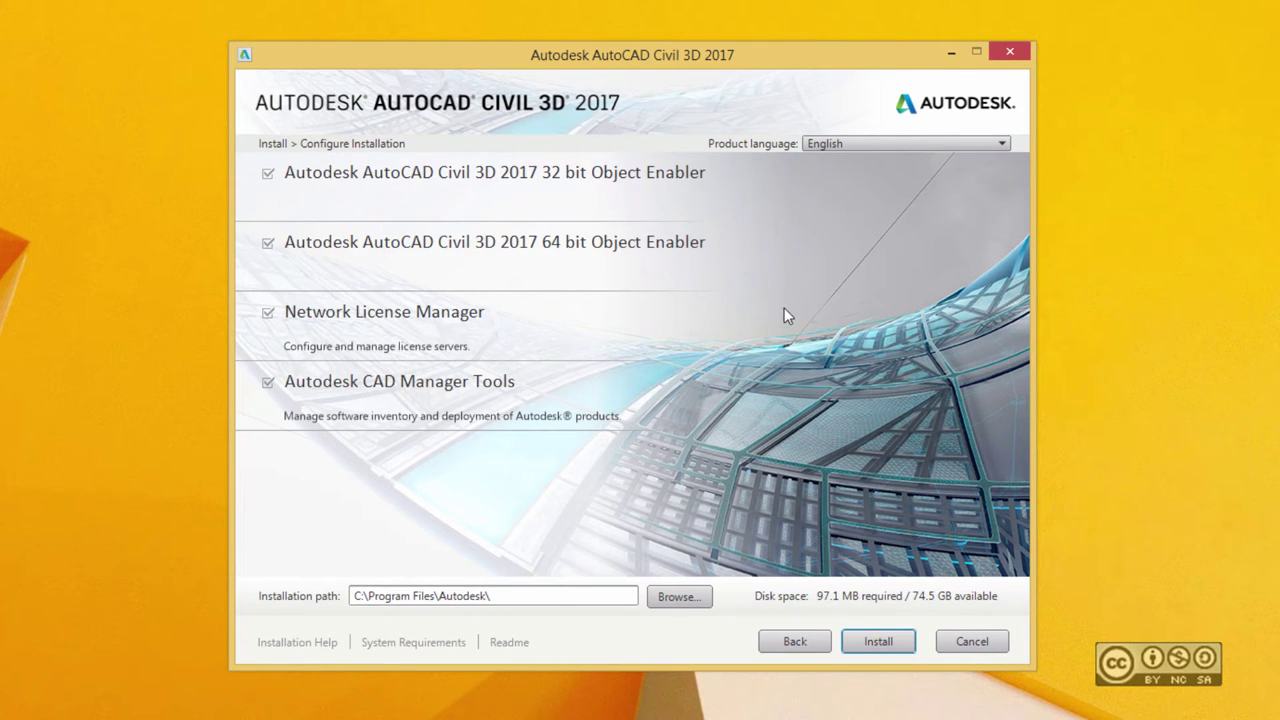
pyautogui.click(270, 315)
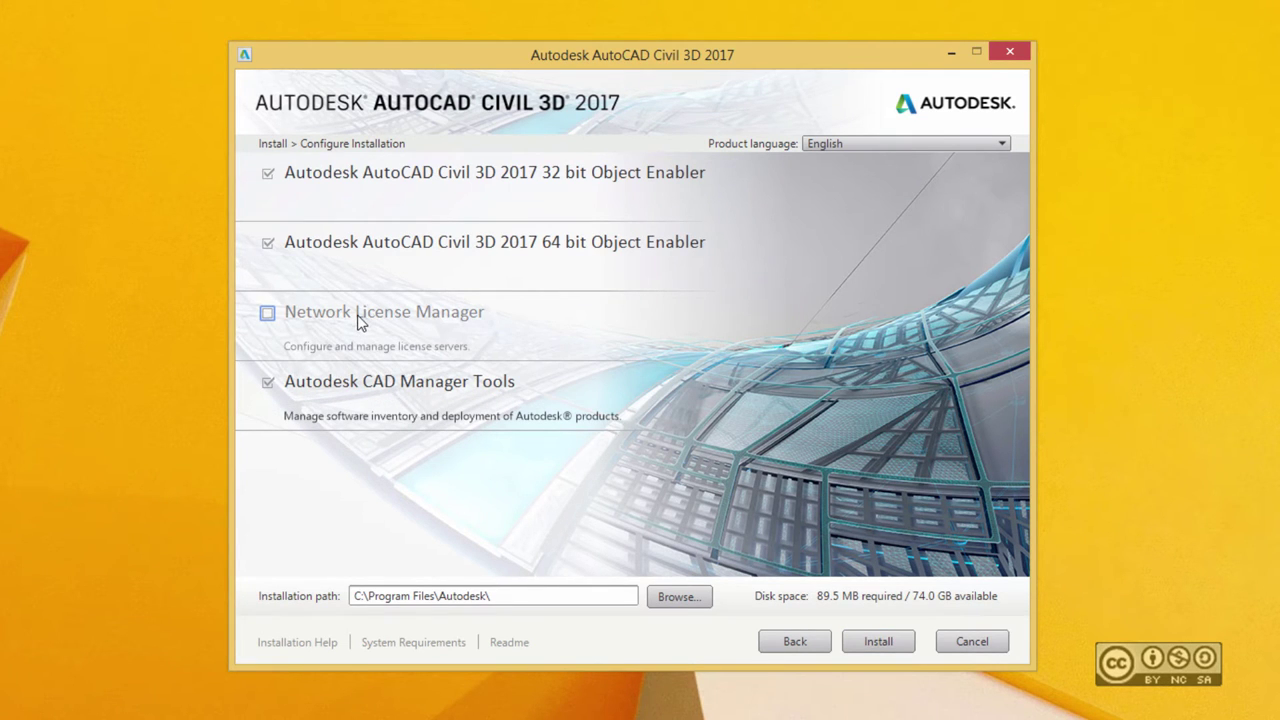
pyautogui.click(269, 385)
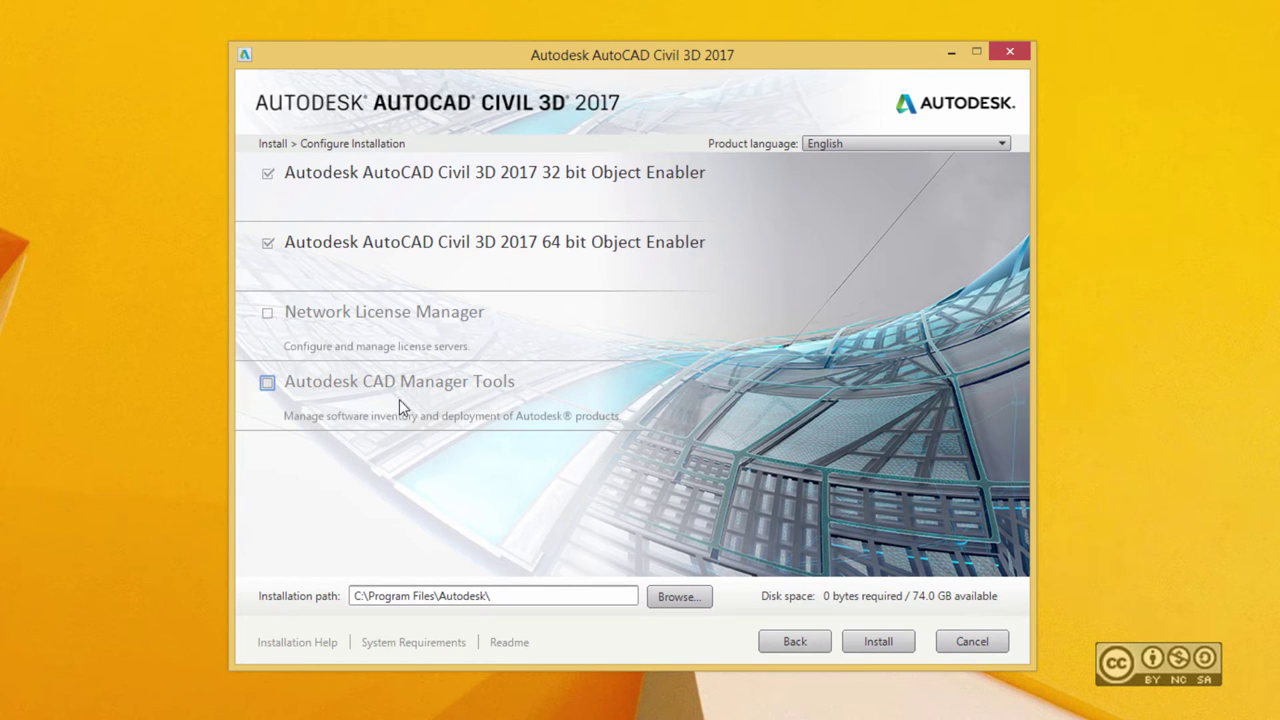
pyautogui.click(268, 243)
pyautogui.click(268, 173)
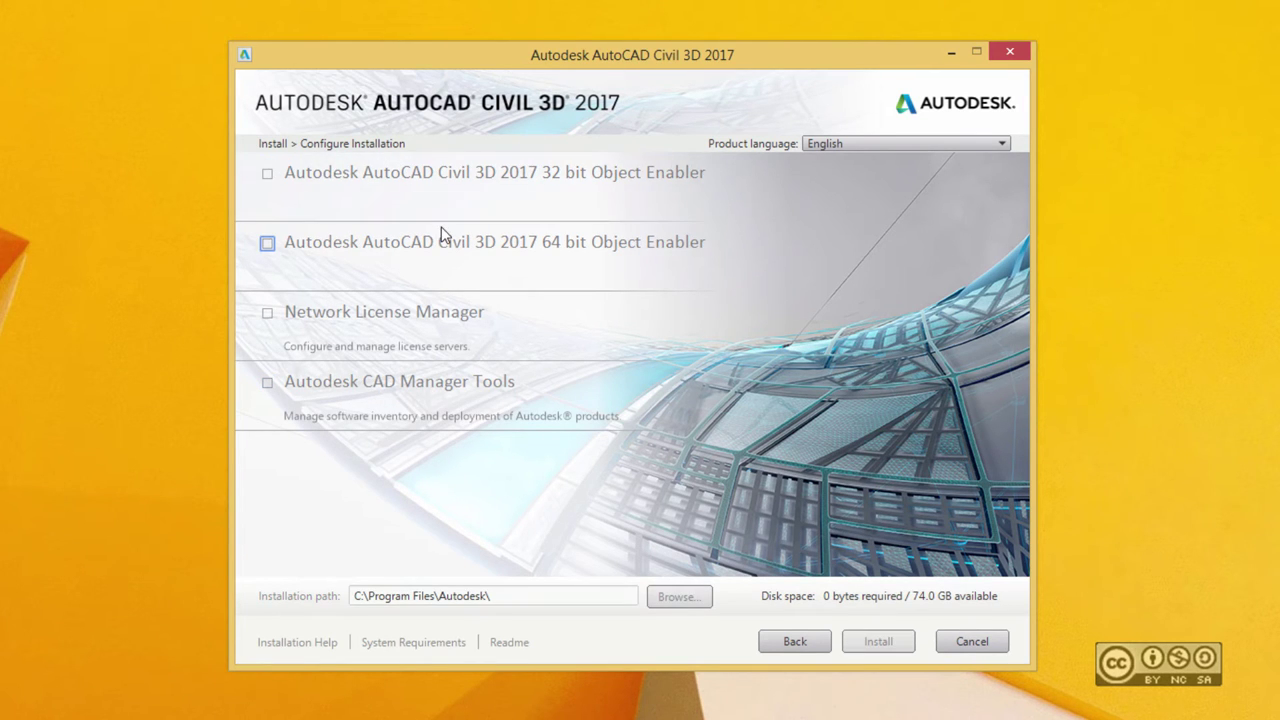
pyautogui.click(795, 641)
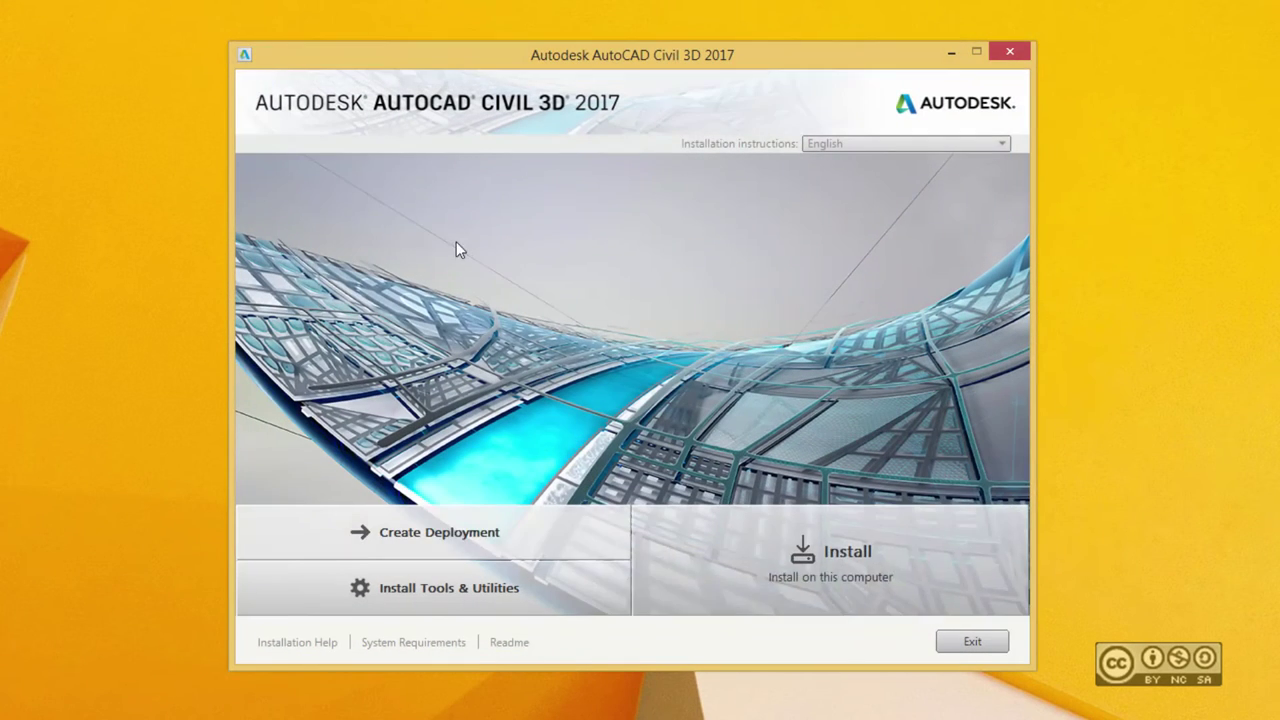
# Start the installation on this computer, accept the license agreement and continue to the installation configuration.
pyautogui.click(857, 562)
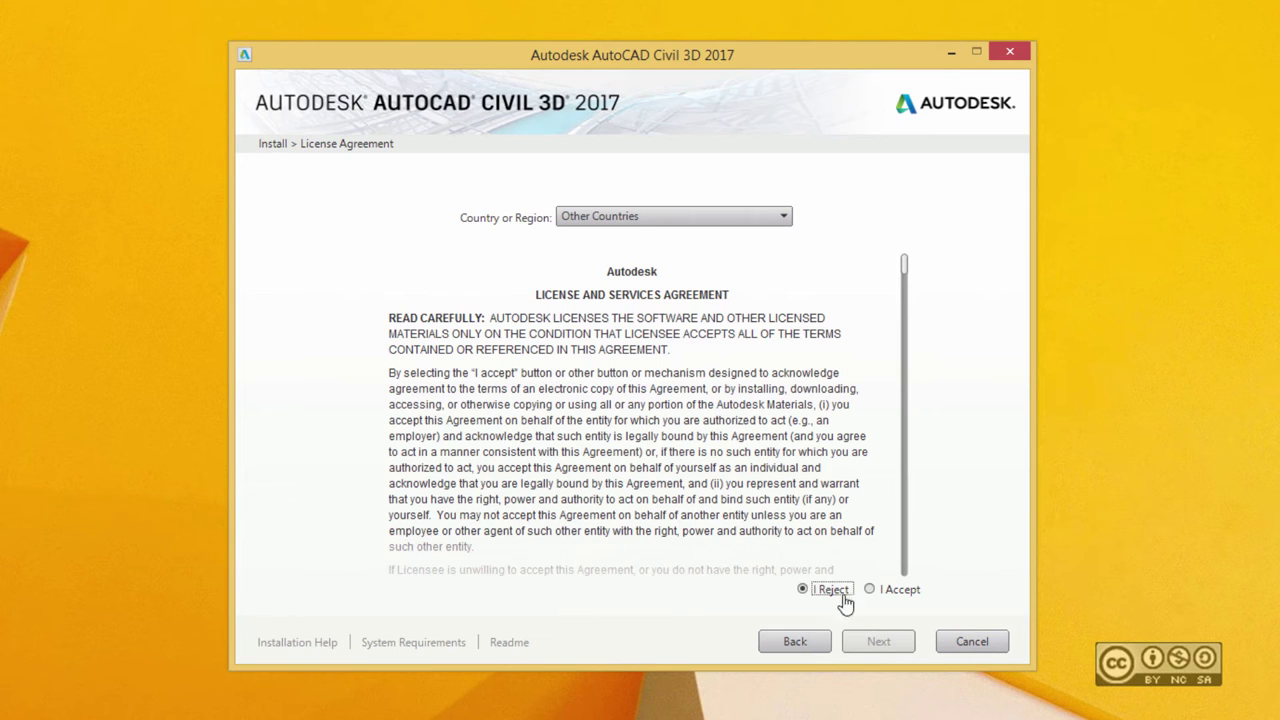
pyautogui.click(886, 590)
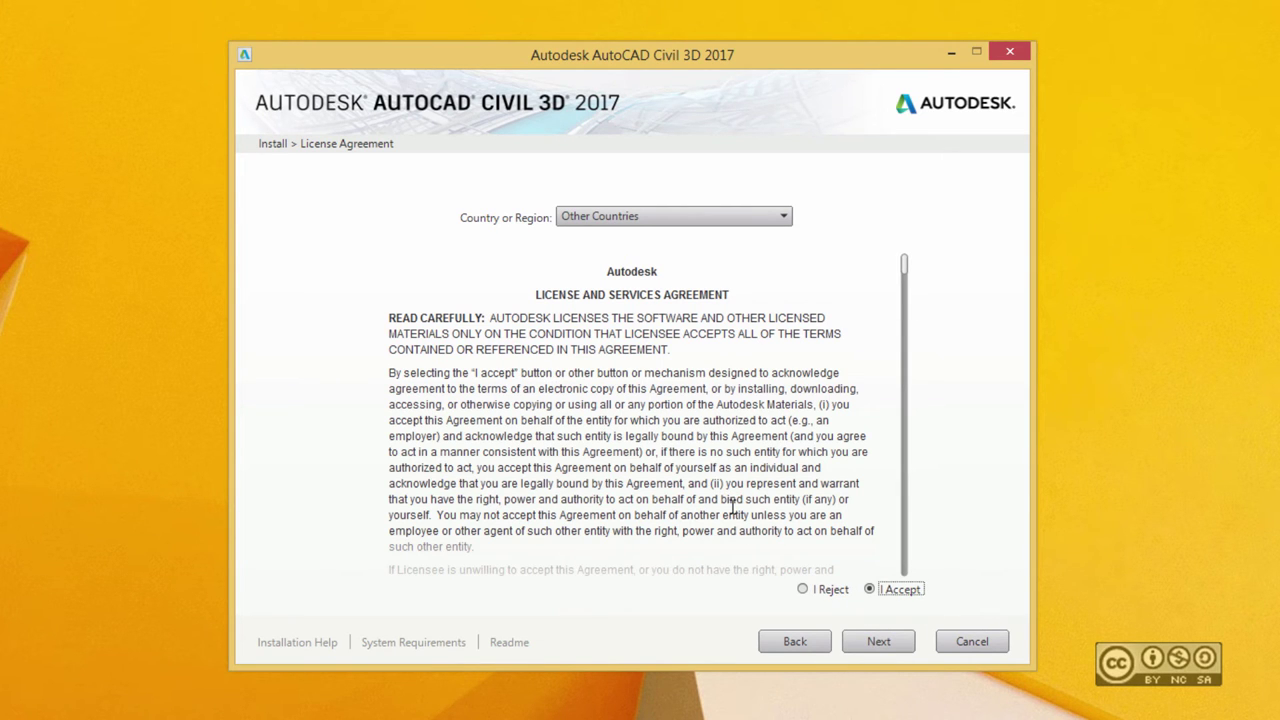
pyautogui.click(879, 642)
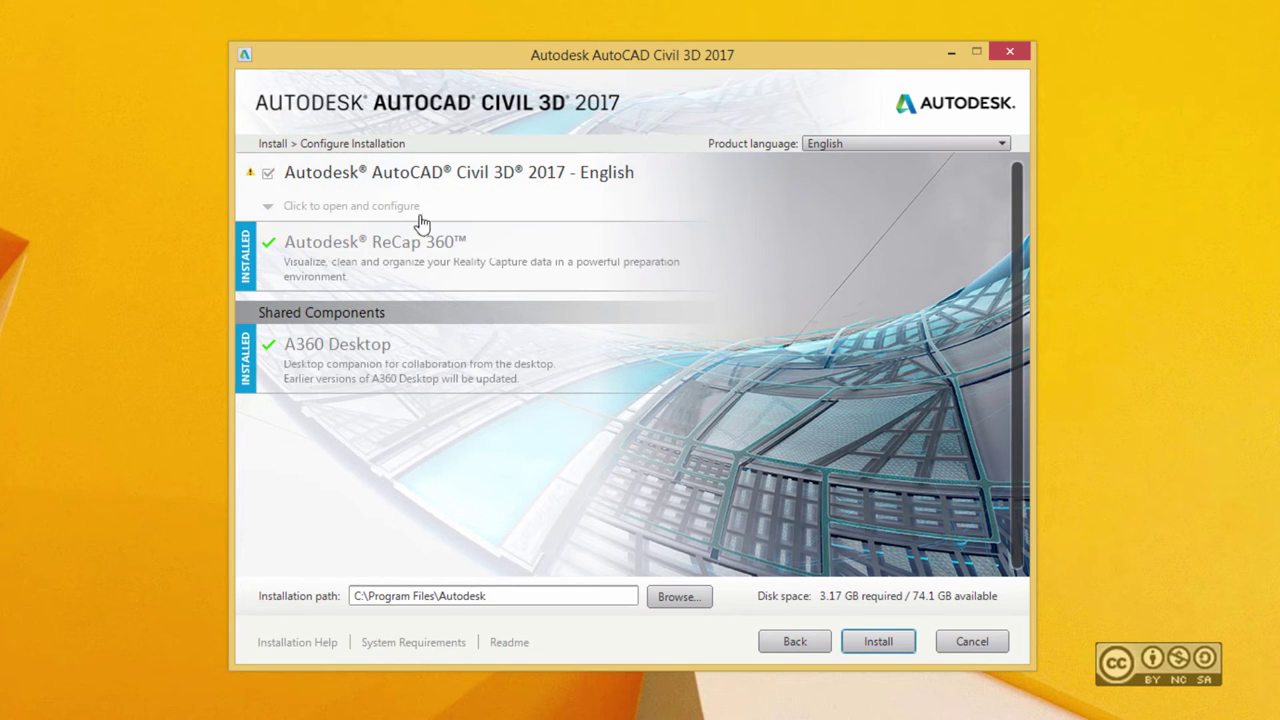
# Open the configuration of AutoCAD Civil 3D 2017 - English and examine its sub-components and installation type.
pyautogui.click(453, 178)
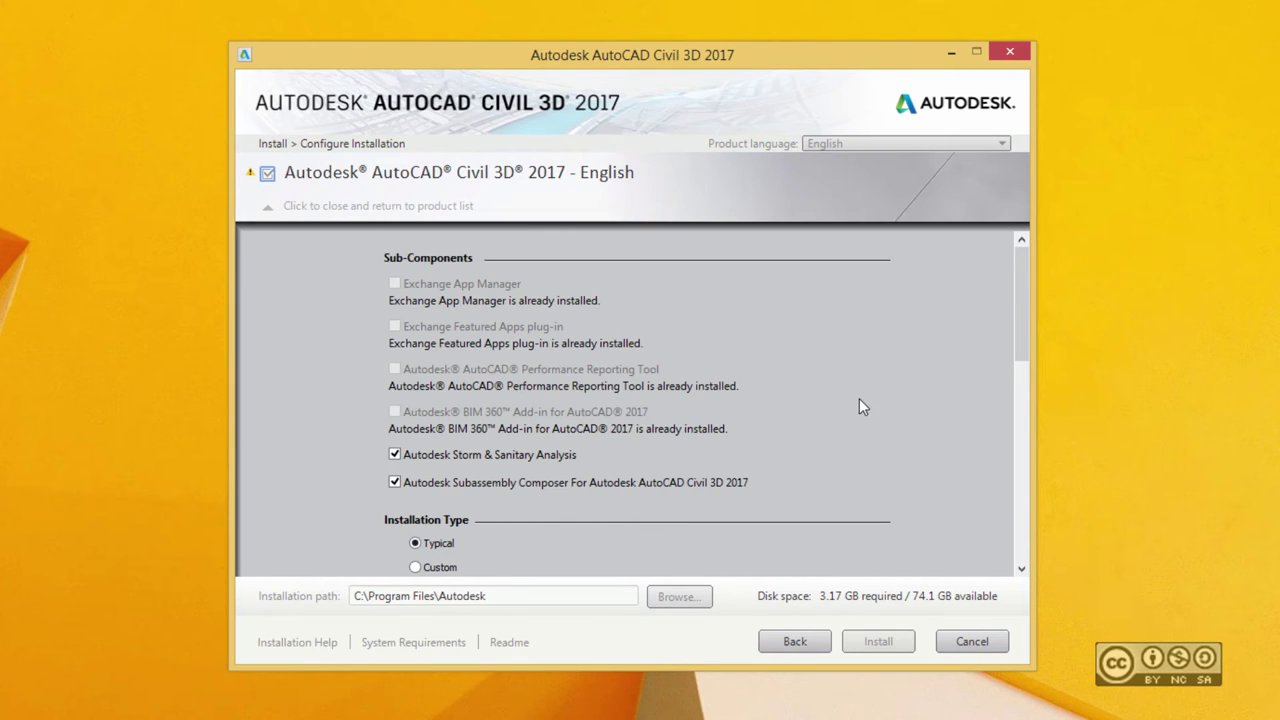
pyautogui.moveTo(1019, 300); pyautogui.dragTo(1021, 268)
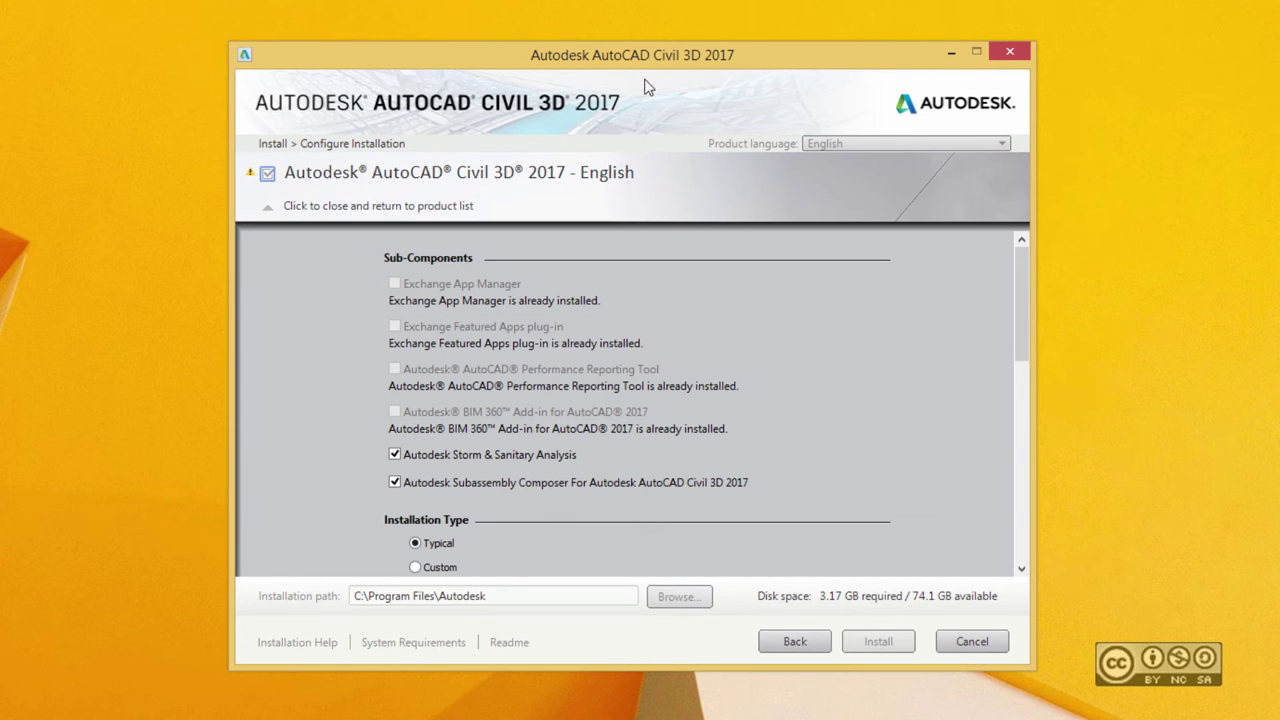
pyautogui.scroll(-2, 950, 440)
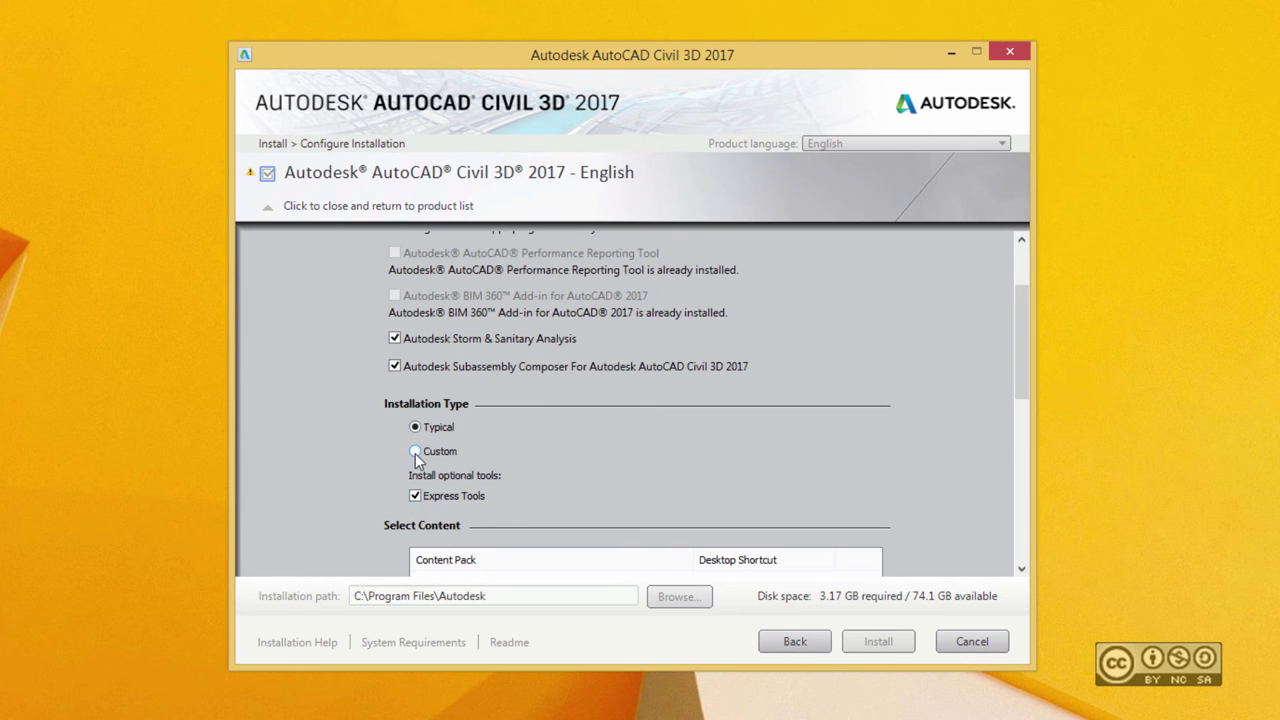
# Try the Custom installation type to inspect its selectable features, and switch back to Typical.
pyautogui.click(415, 452)
pyautogui.scroll(-1, 952, 395)
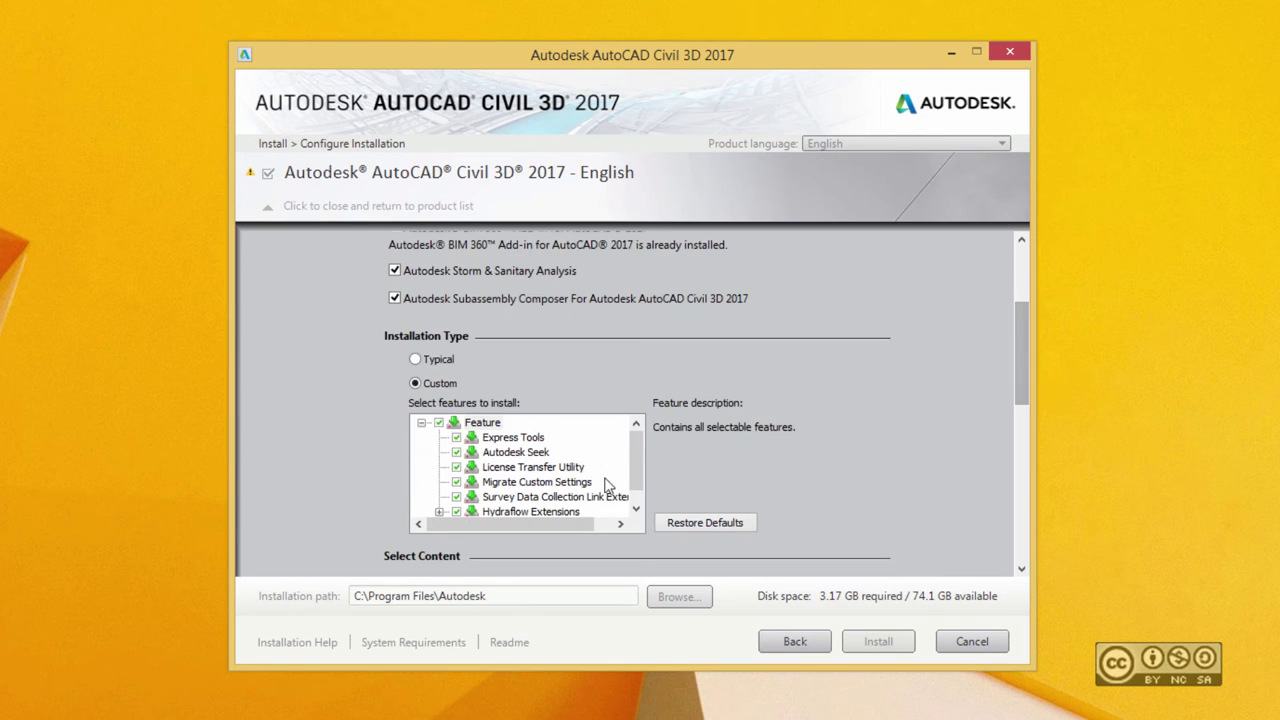
pyautogui.moveTo(635, 447)
pyautogui.mouseDown()
pyautogui.moveTo(635, 474)
pyautogui.moveTo(644, 445)
pyautogui.mouseUp()
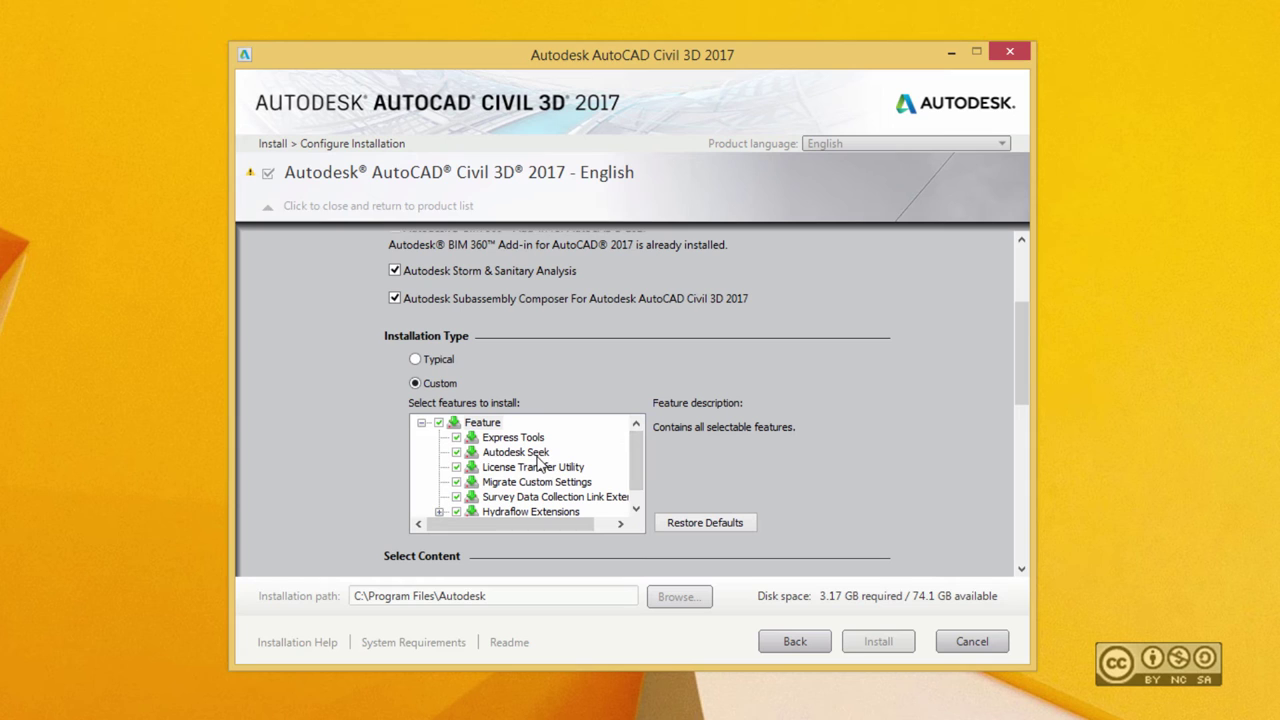
pyautogui.click(437, 359)
# Exclude the Civil 3D Imperial content pack and set the desktop shortcut for Autodesk AutoCAD Civil 3D 2017 as AutoCAD to Yes.
pyautogui.moveTo(1017, 391); pyautogui.dragTo(1016, 427)
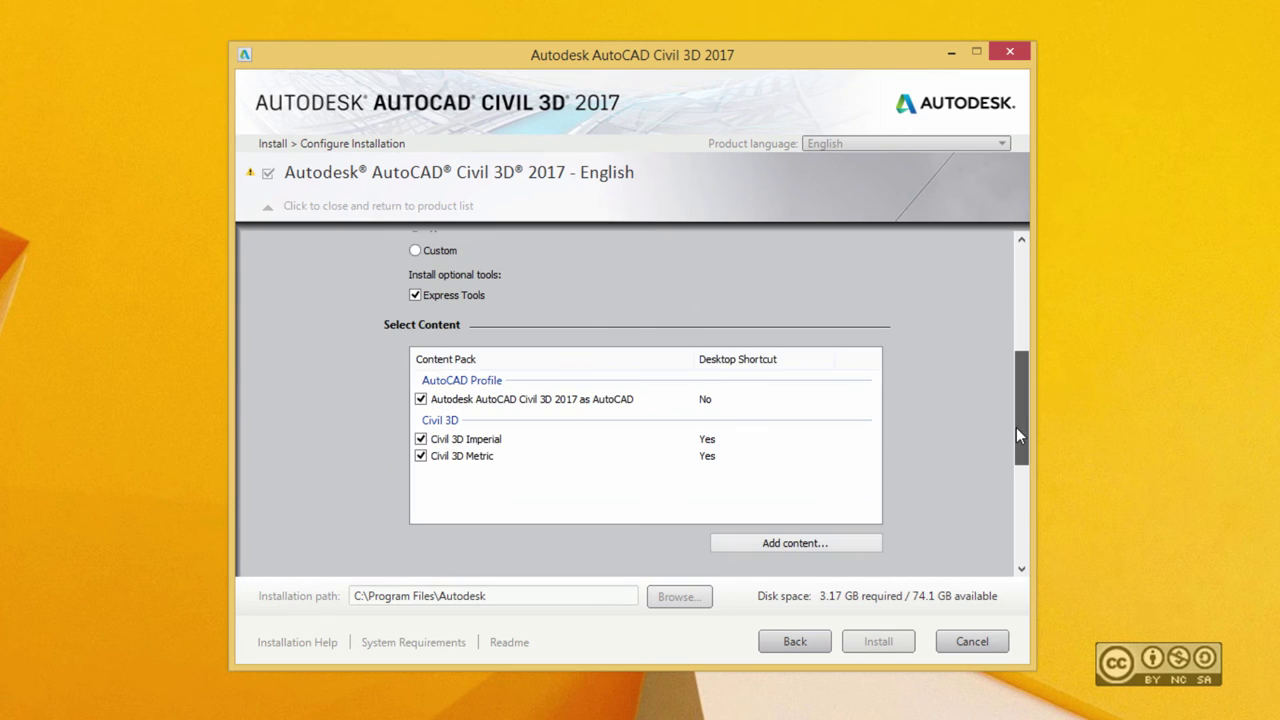
pyautogui.click(421, 440)
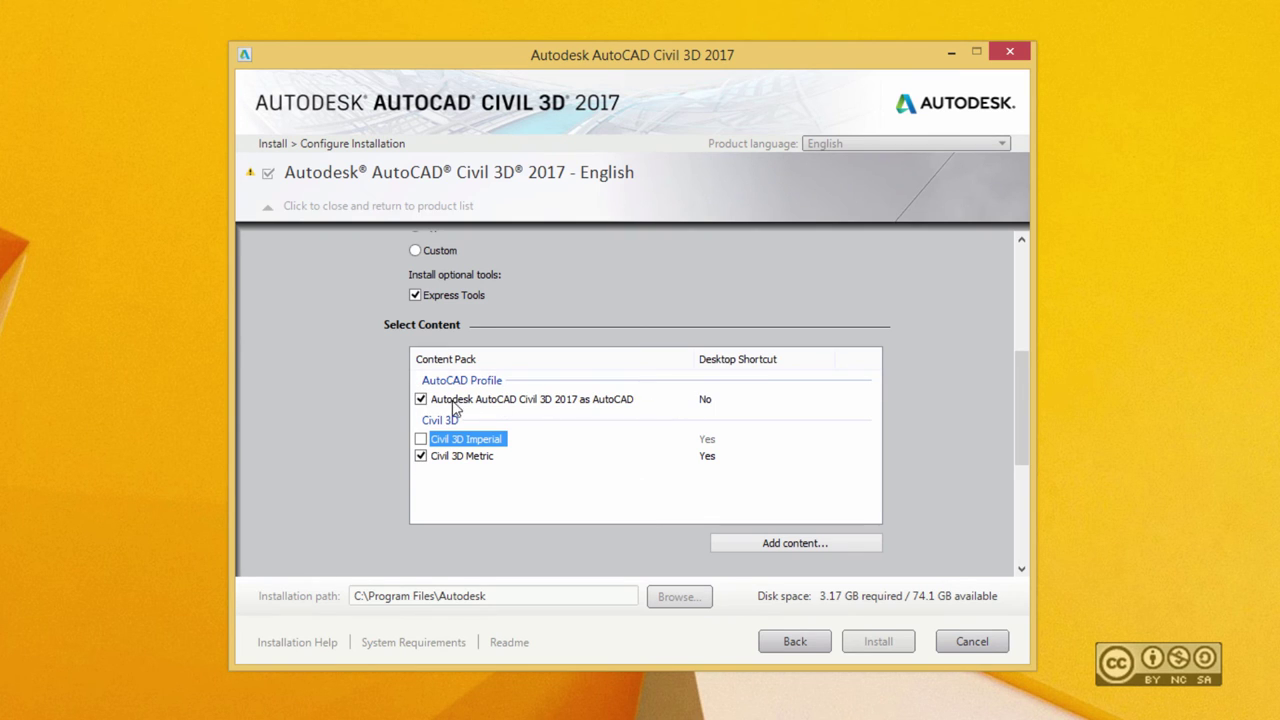
pyautogui.click(714, 400)
pyautogui.click(714, 401)
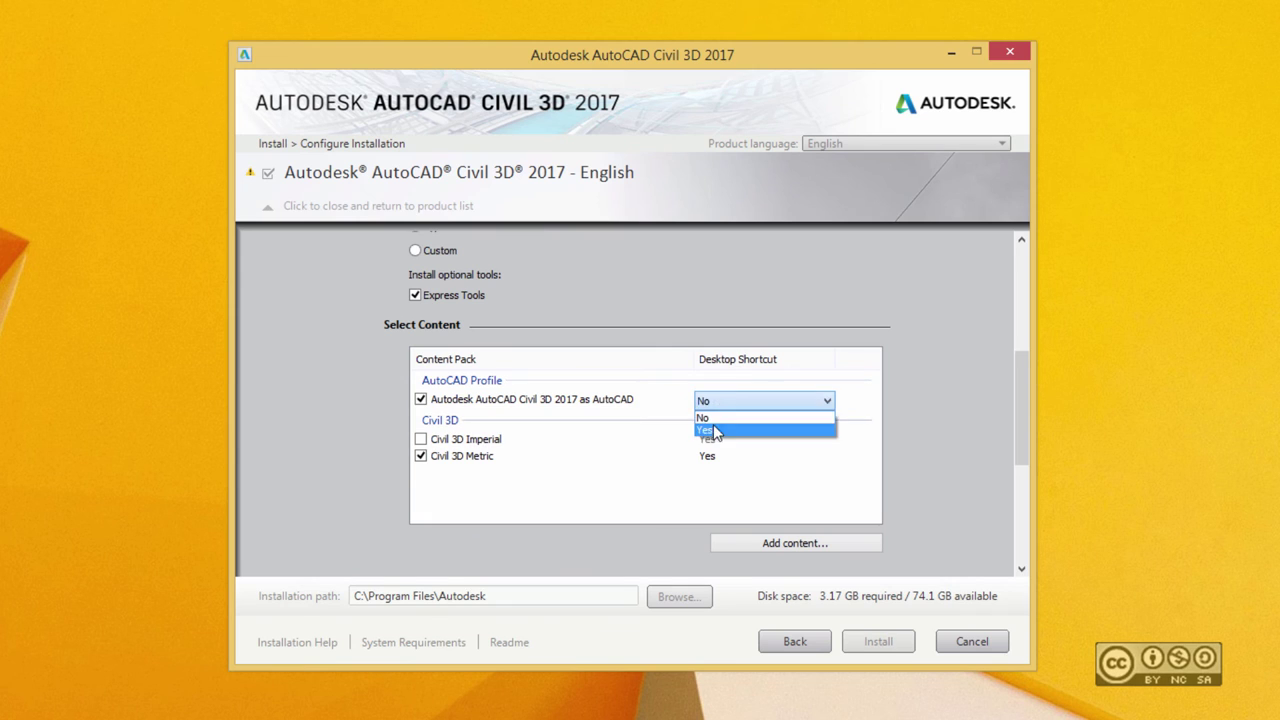
pyautogui.click(714, 430)
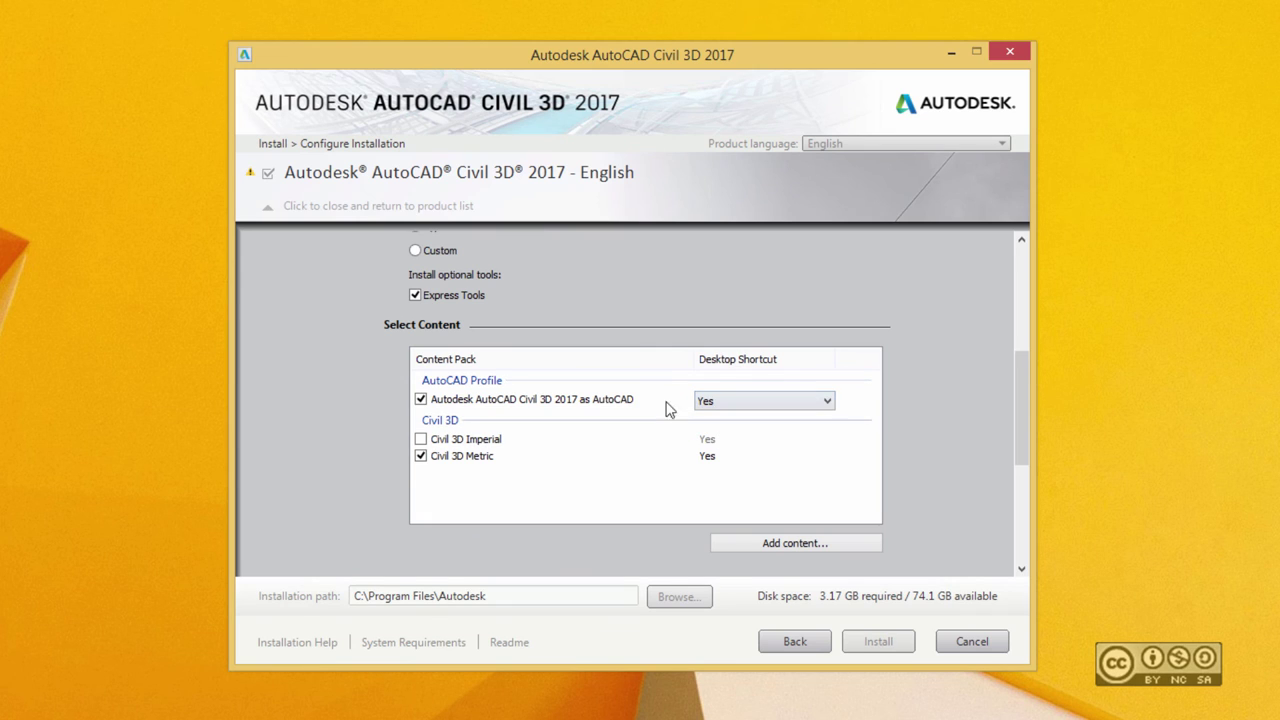
pyautogui.click(557, 402)
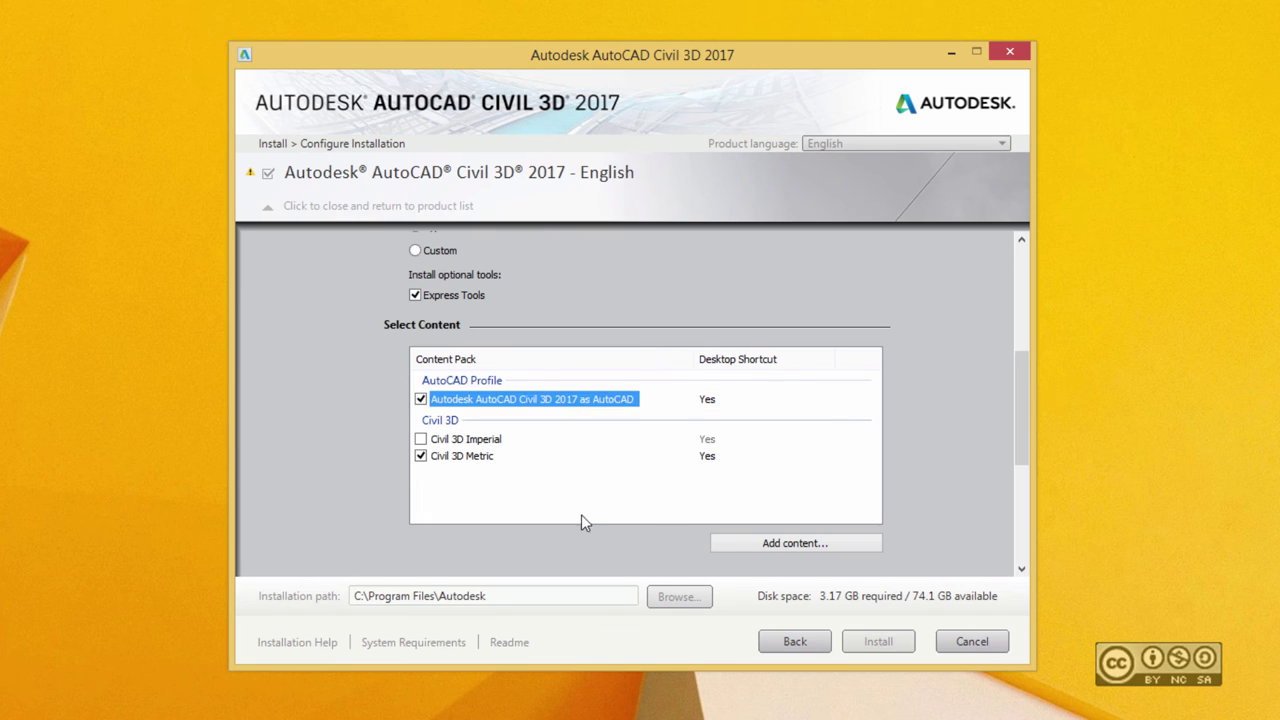
# Review the configurable support and survey folders, and close the Civil 3D configuration to return to the product list.
pyautogui.scroll(-5, 537, 496)
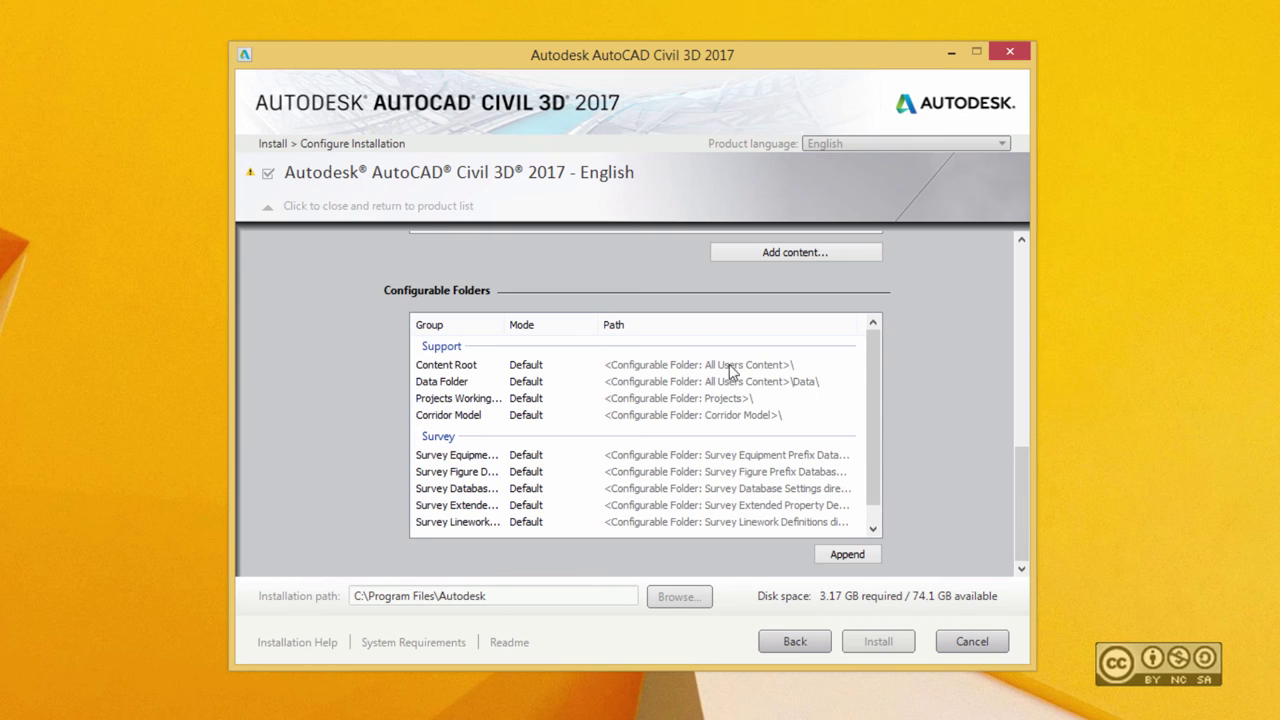
pyautogui.moveTo(507, 324); pyautogui.dragTo(540, 324)
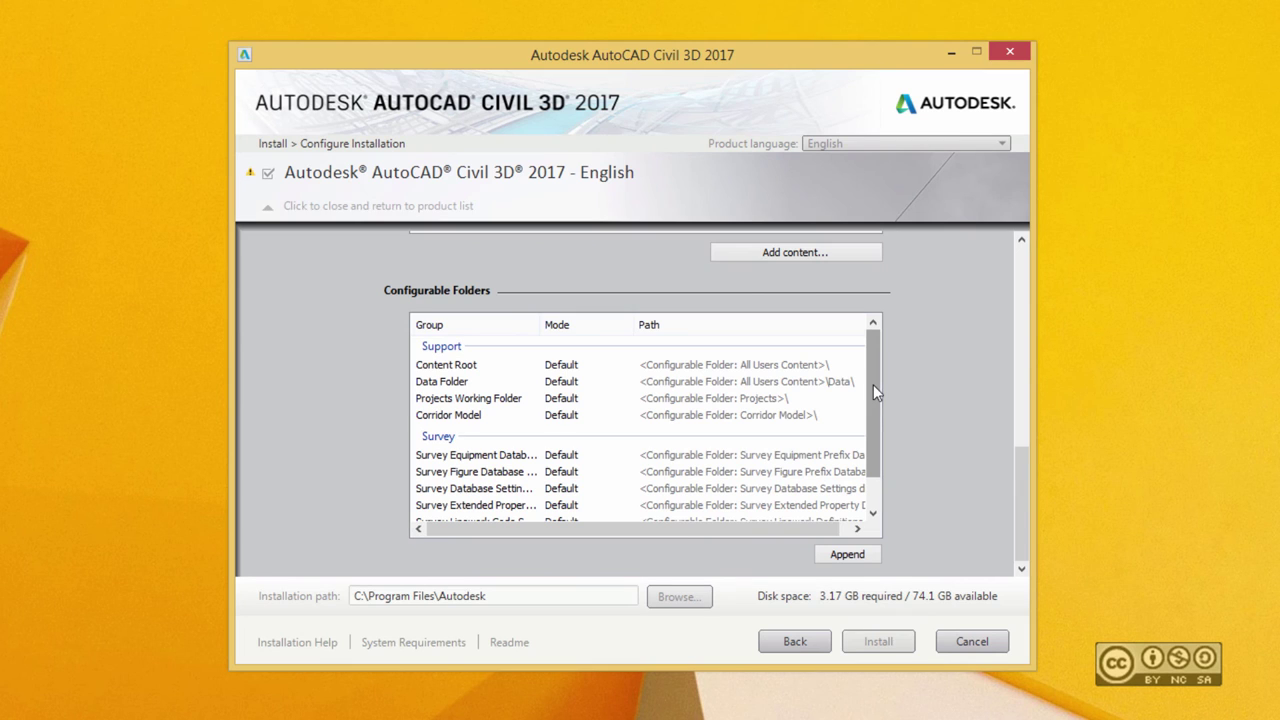
pyautogui.scroll(10, 1023, 491)
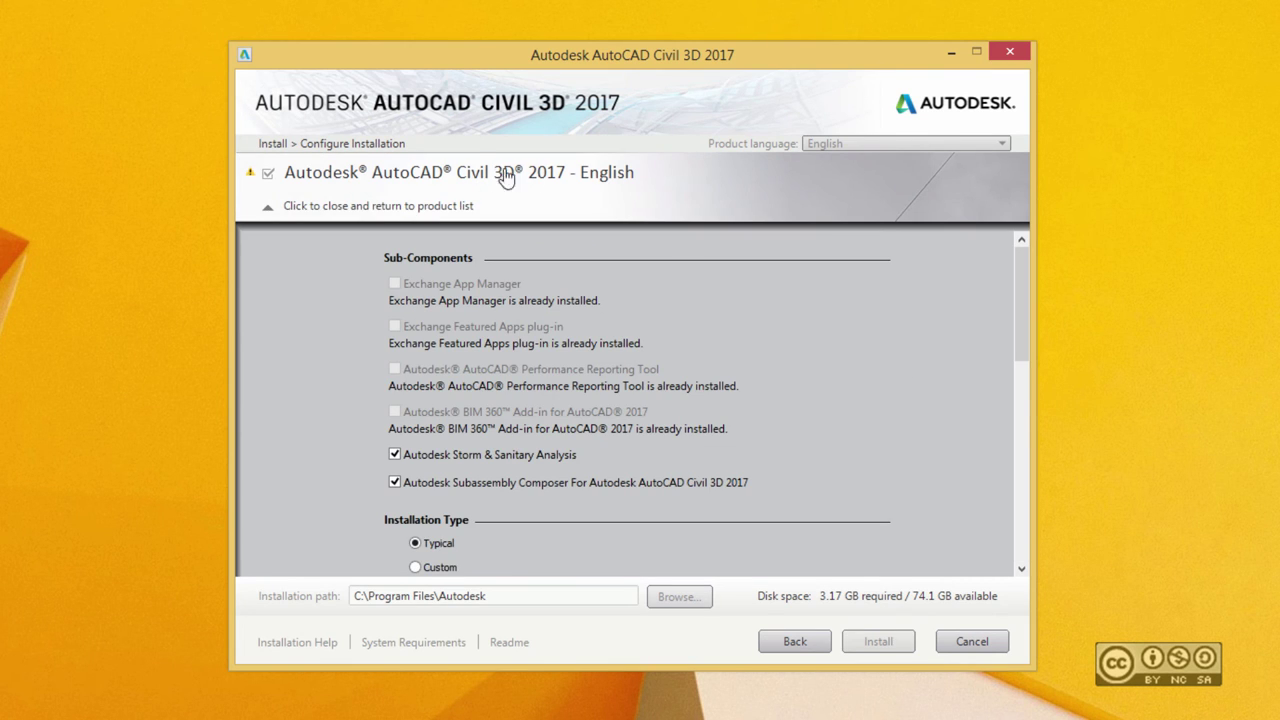
pyautogui.click(503, 185)
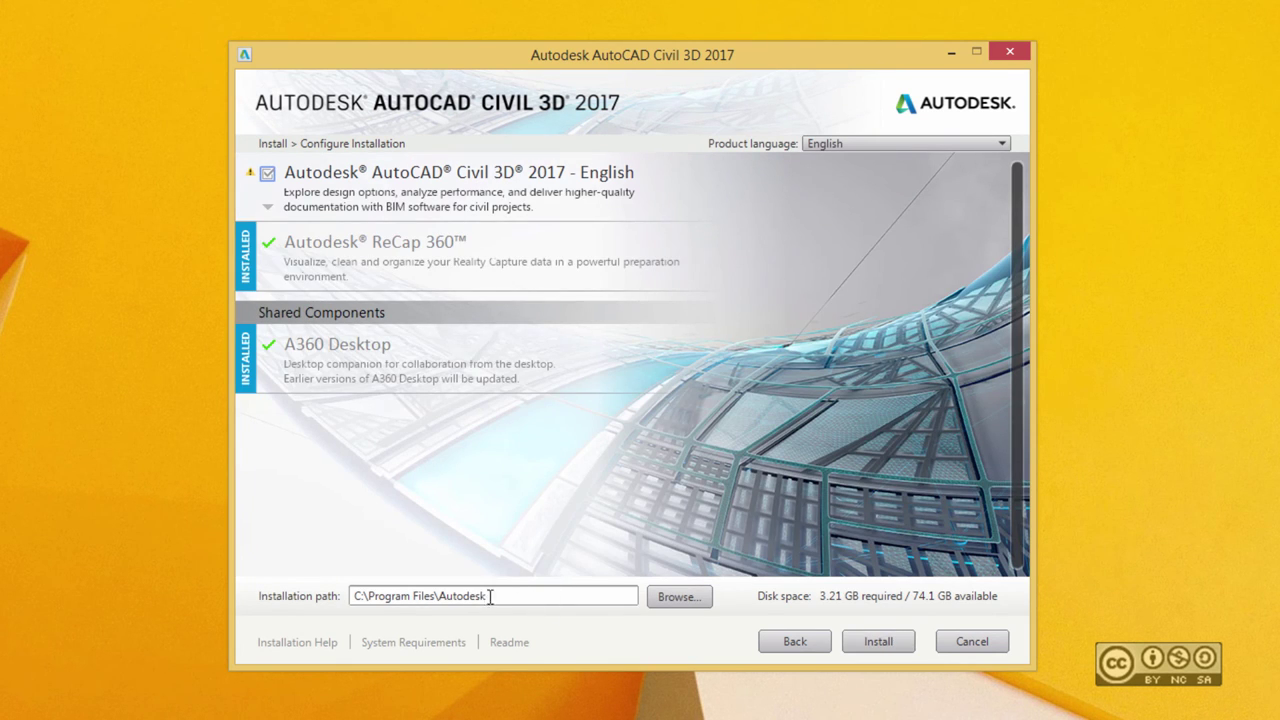
# Install the selected products to C:\Program Files\Autodesk and finish the setup.
pyautogui.moveTo(485, 596); pyautogui.dragTo(307, 612)
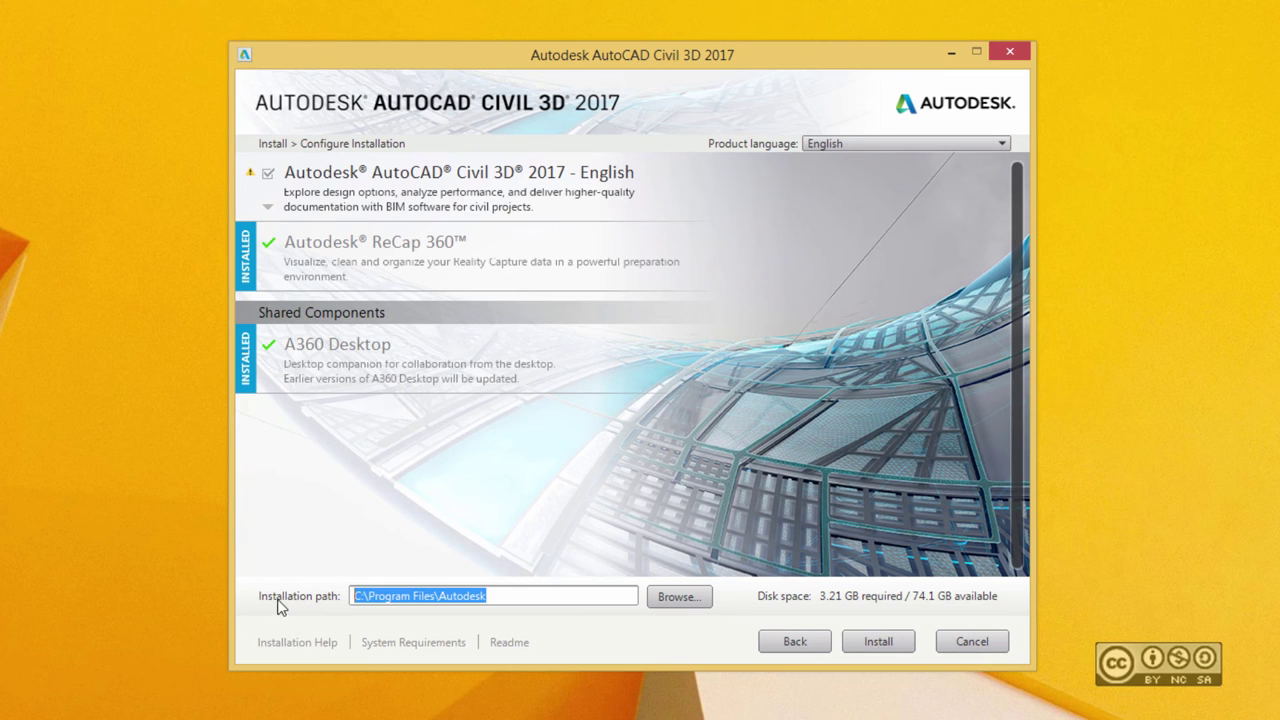
pyautogui.click(531, 597)
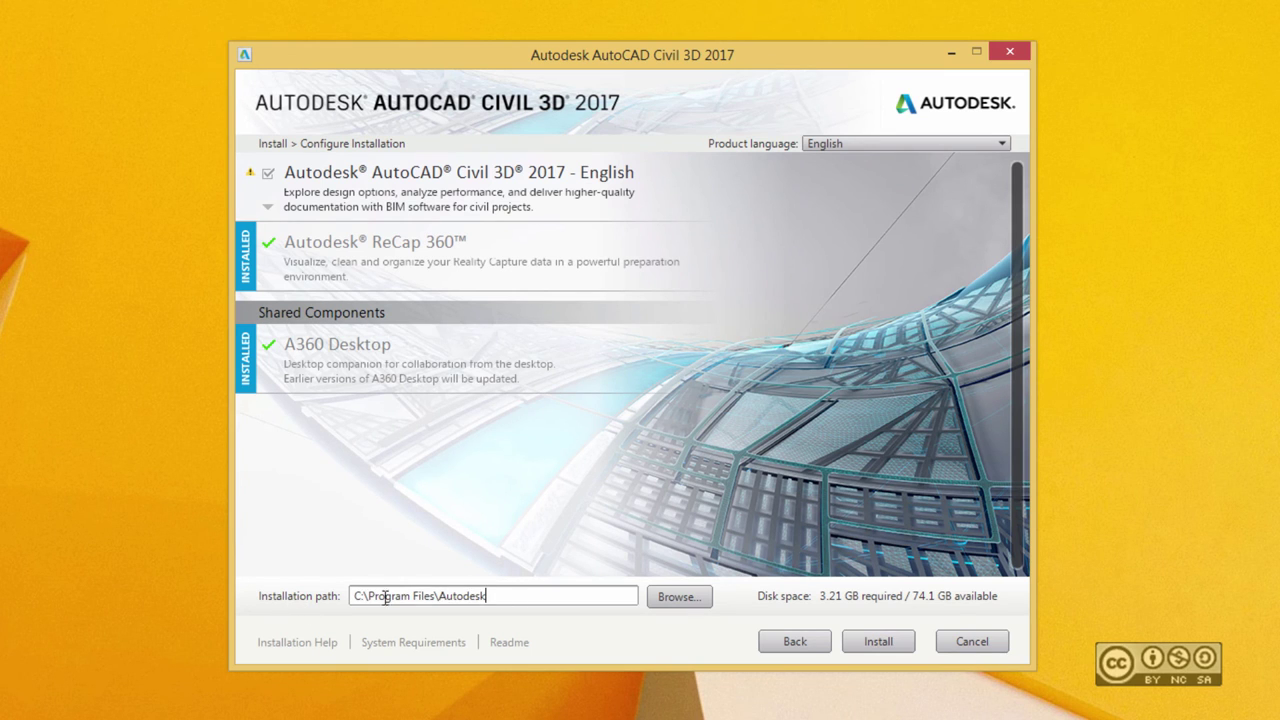
pyautogui.moveTo(357, 597); pyautogui.dragTo(496, 600)
pyautogui.click(498, 598)
pyautogui.click(886, 646)
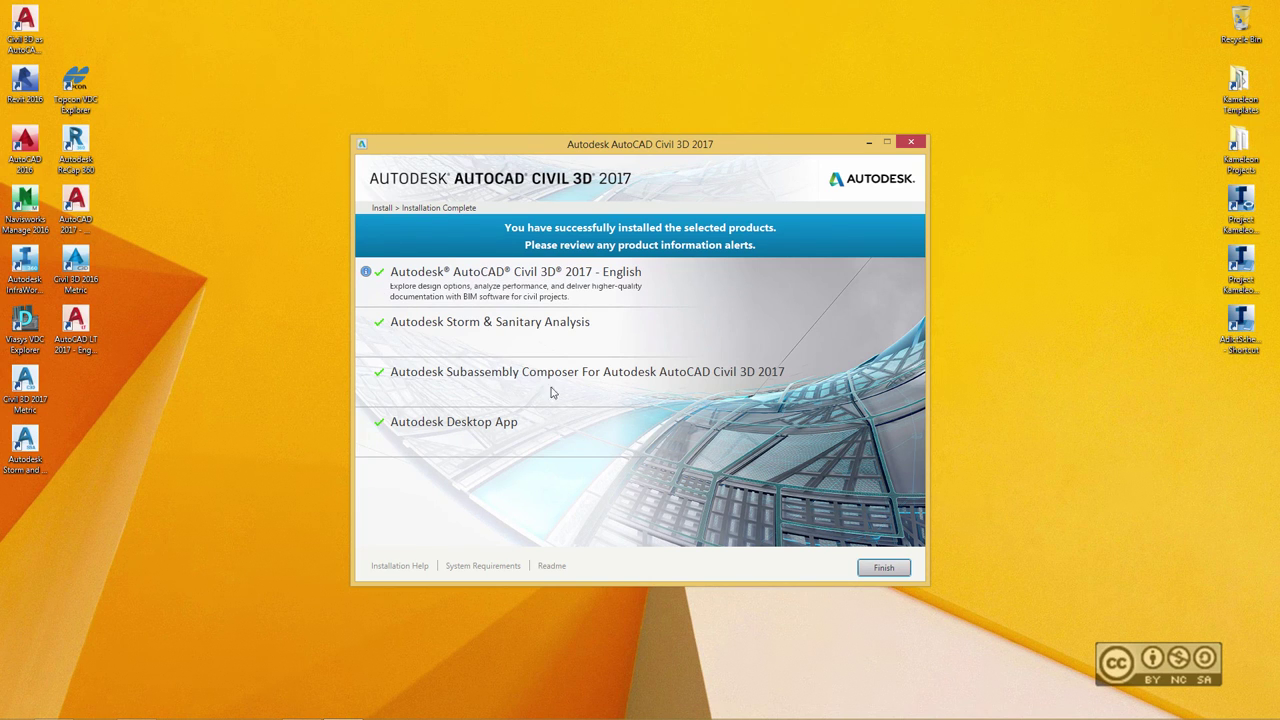
pyautogui.click(884, 568)
# Group the Civil 3D 2017 Metric, Autodesk Storm and Sanitary Analysis 2017 and Civil 3D as AutoCAD 2017 shortcuts together, apart from the other desktop icons.
pyautogui.moveTo(100, 488); pyautogui.dragTo(155, 390)
pyautogui.click(140, 240)
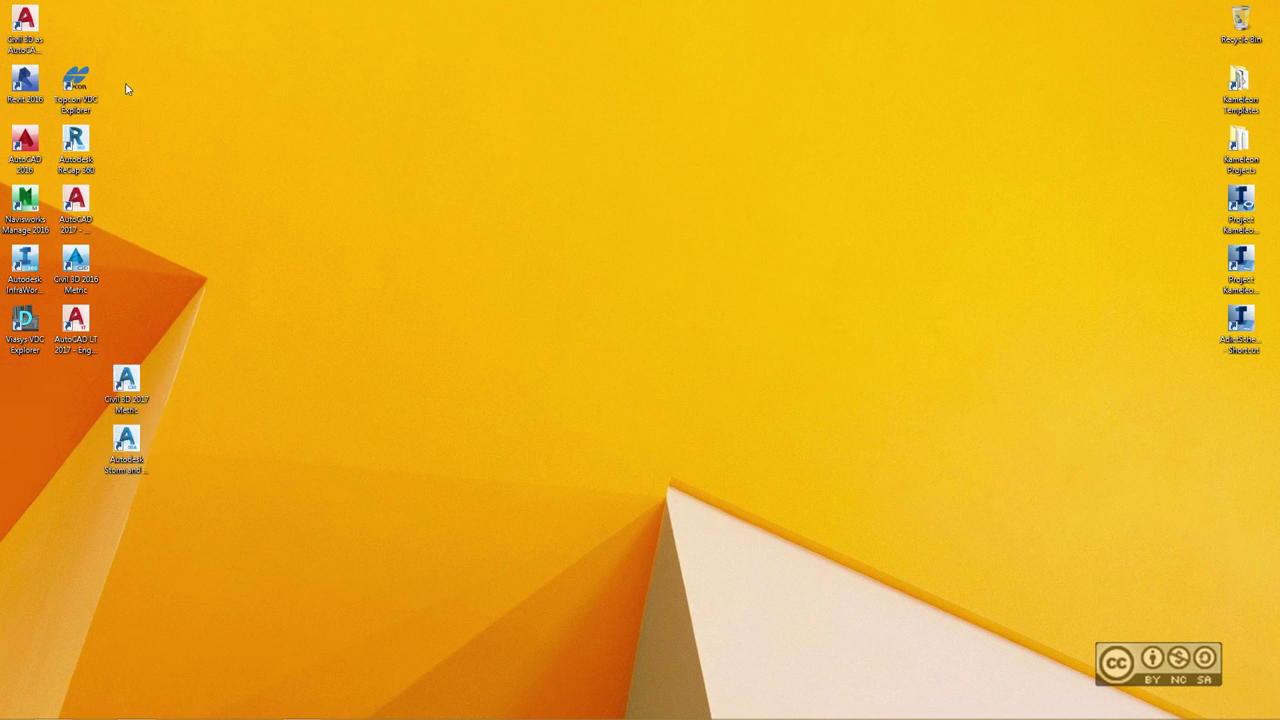
pyautogui.moveTo(25, 28); pyautogui.dragTo(175, 390)
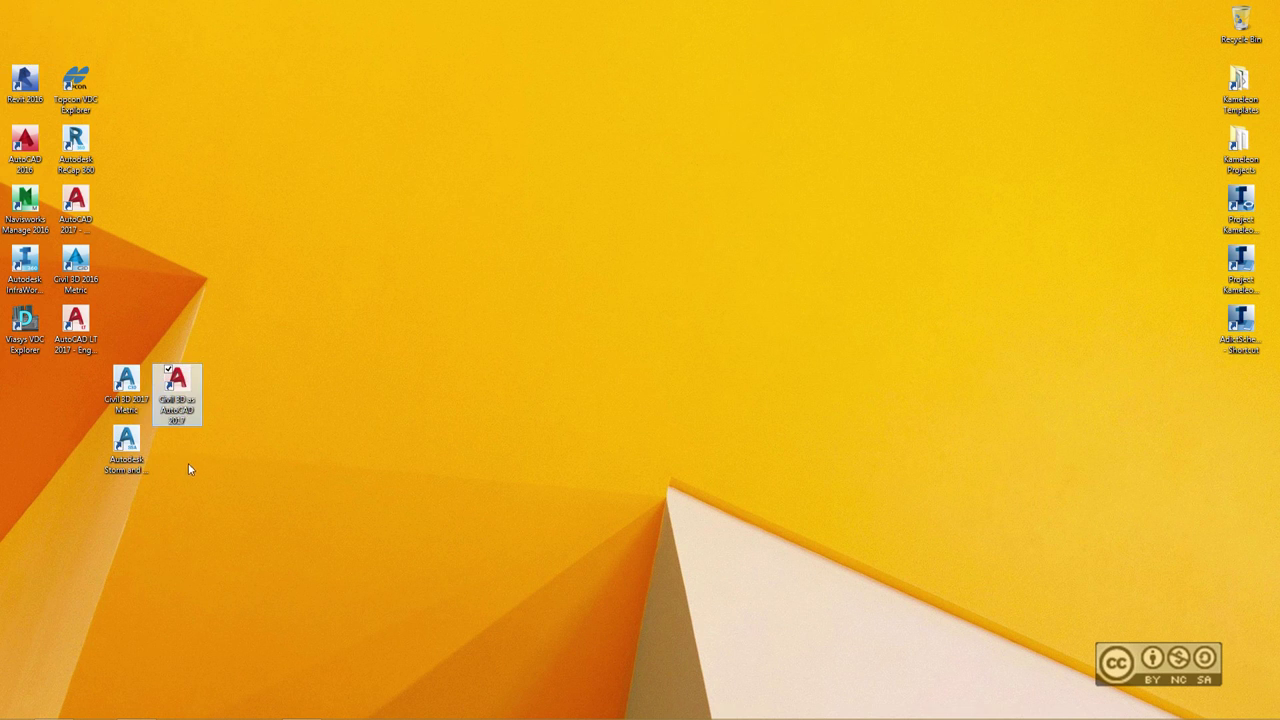
pyautogui.click(126, 440)
pyautogui.click(201, 492)
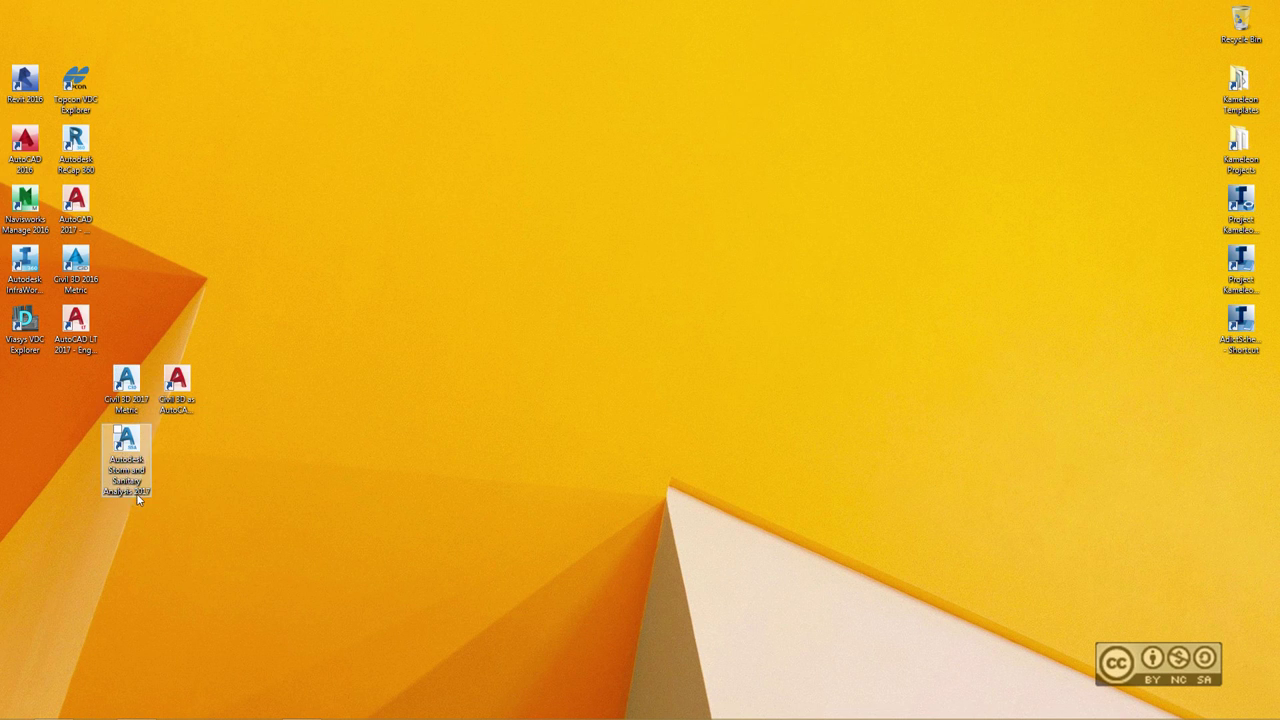
pyautogui.click(176, 385)
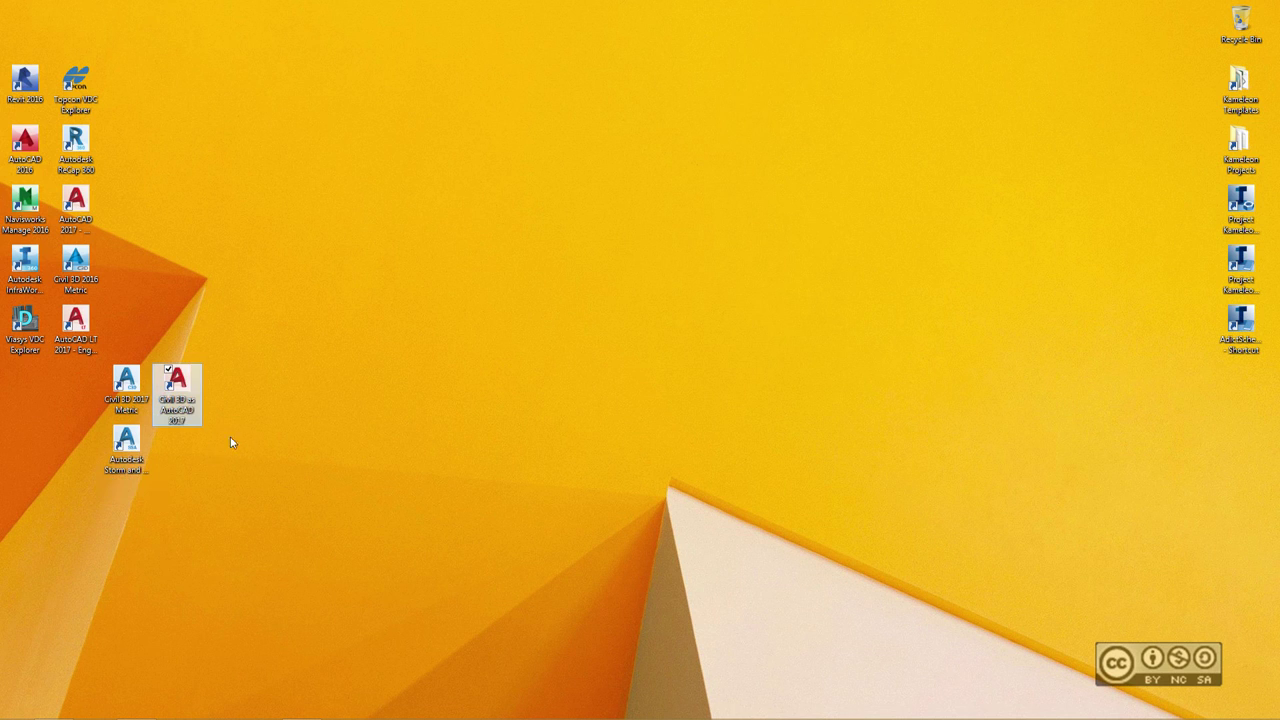